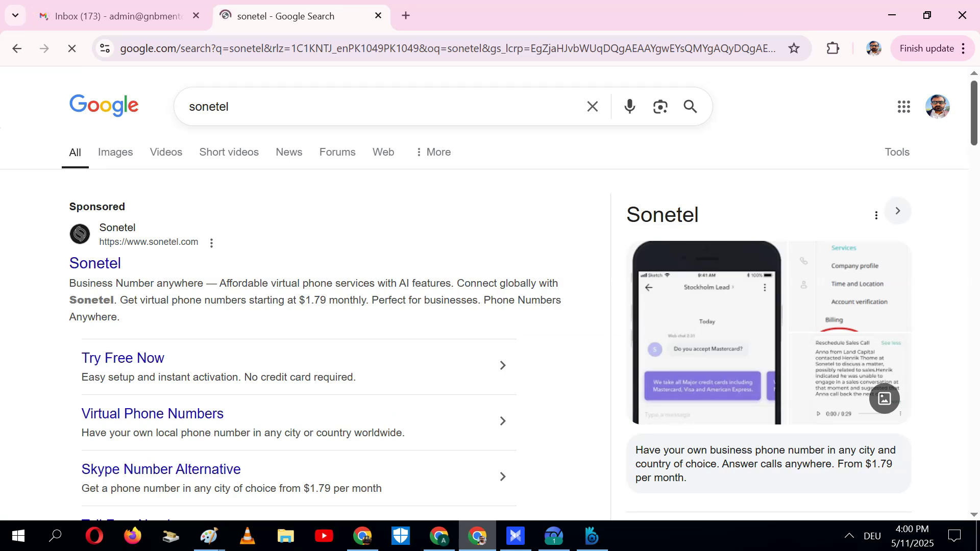
- Scroll down Sonetel's free-trial page to reach the number selection form
scroll(484, 301, down, 1)
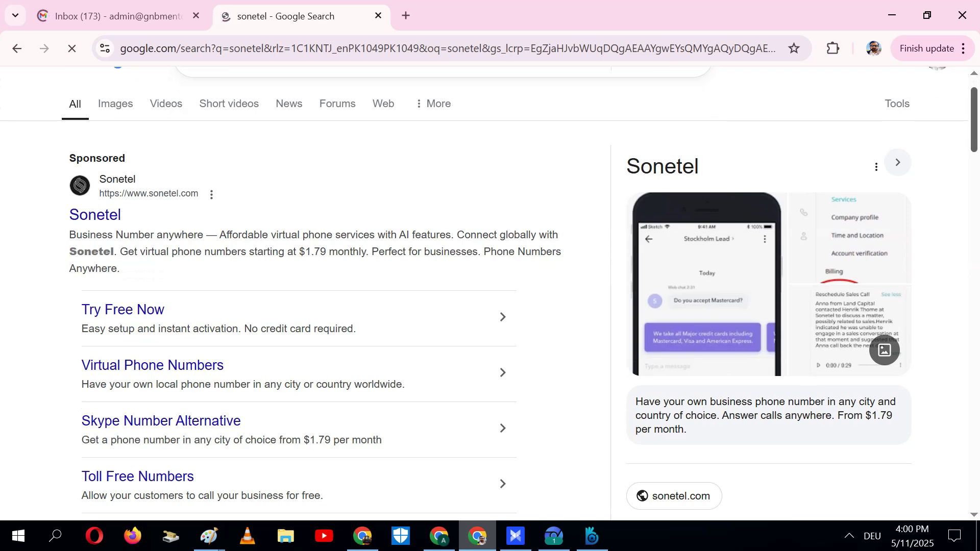
scroll(483, 301, down, 1)
scroll(484, 301, down, 1)
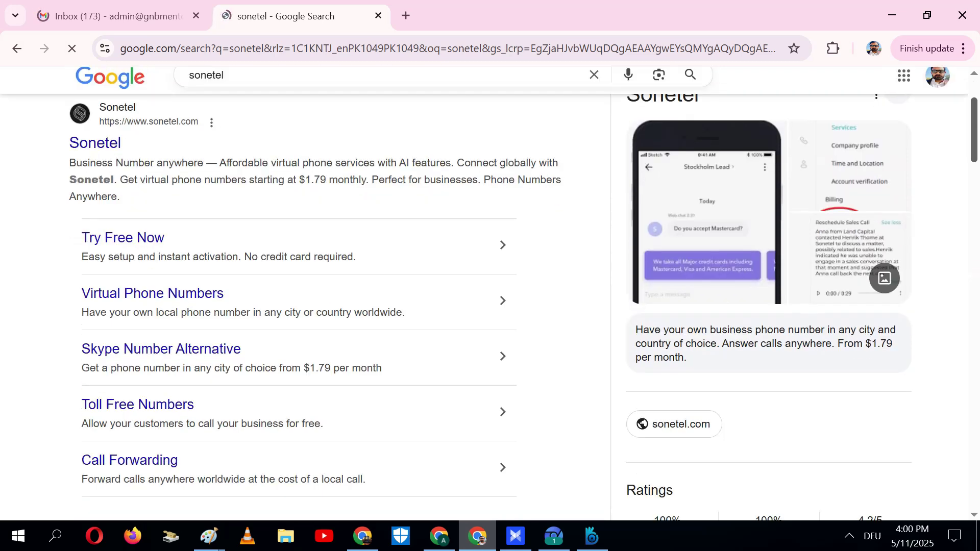
scroll(484, 301, down, 1)
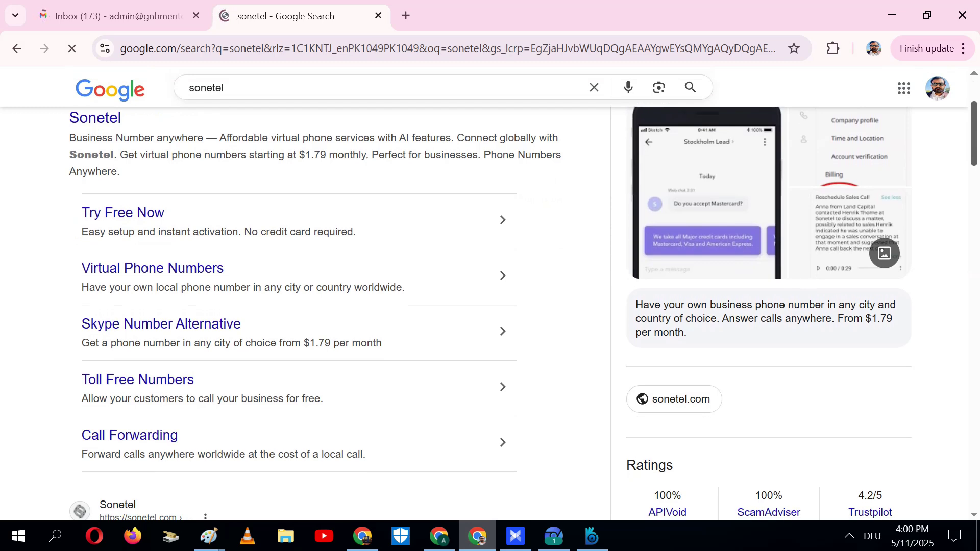
scroll(484, 301, down, 1)
scroll(484, 301, down, 2)
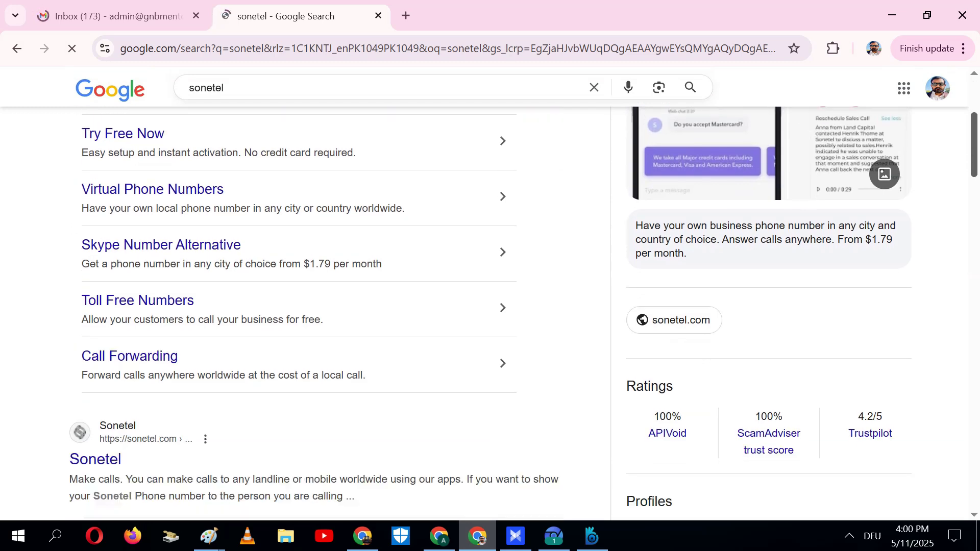
scroll(484, 301, up, 1)
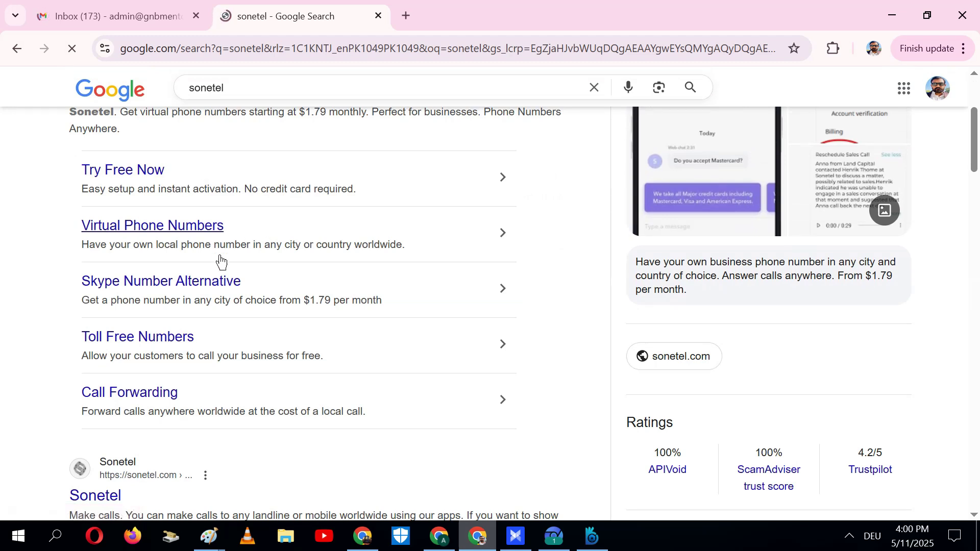
drag(265, 284, 125, 368)
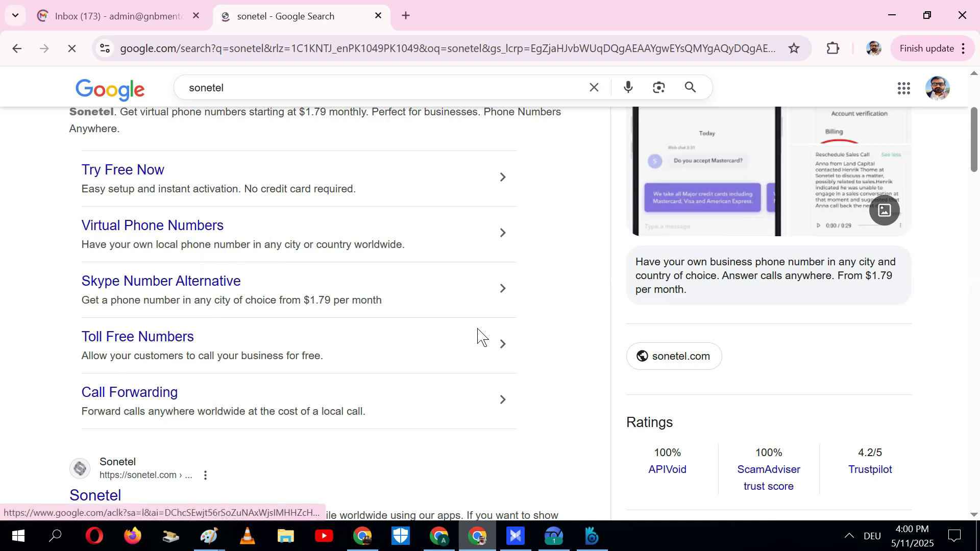
drag(973, 152, 969, 127)
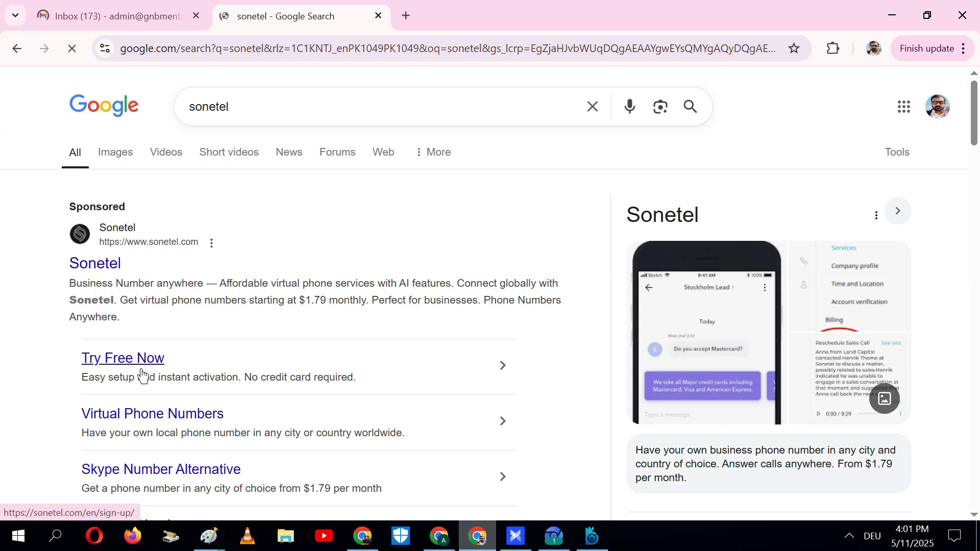
drag(978, 129, 978, 153)
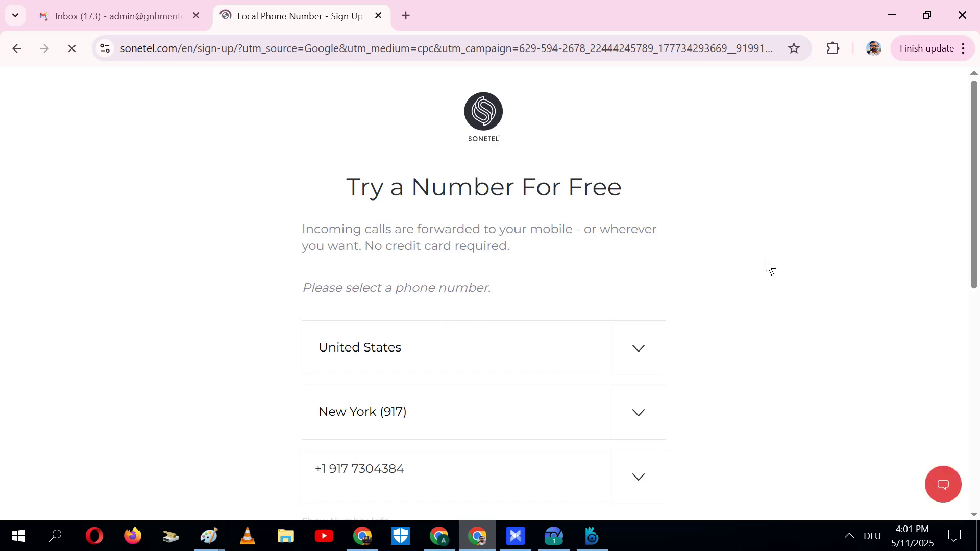
drag(977, 166, 977, 221)
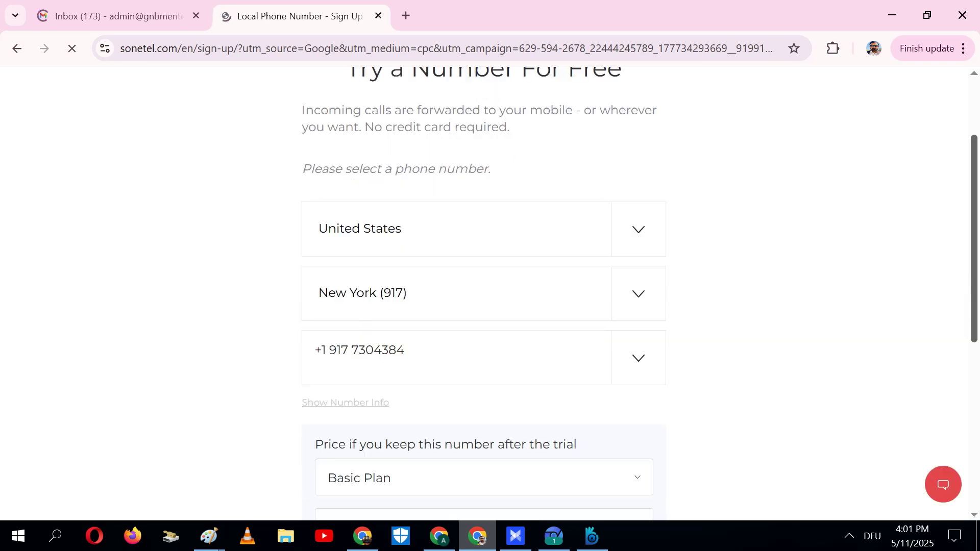
- Keep United States as the country and open the list of US cities for the number
click(647, 245)
click(646, 245)
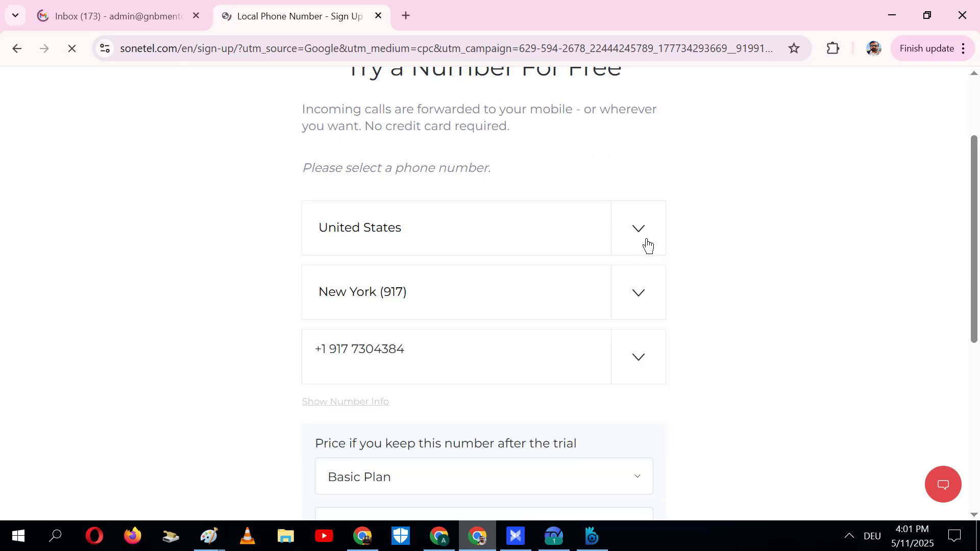
click(655, 295)
click(847, 245)
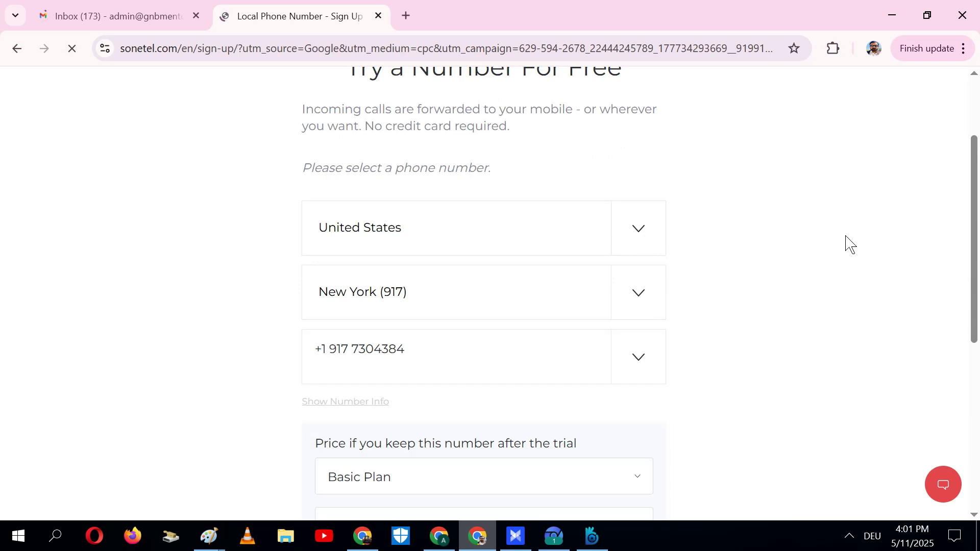
click(657, 302)
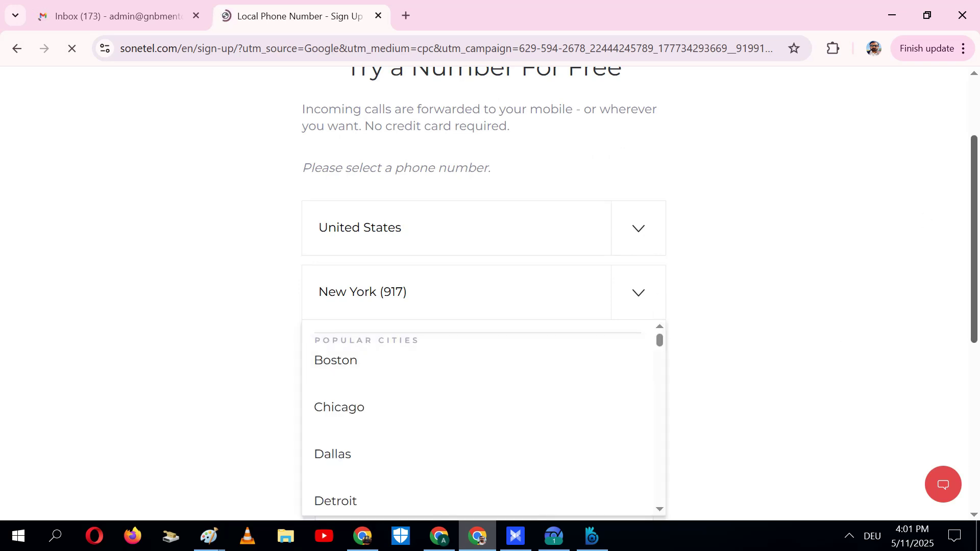
- Scroll through the cities and states list while New York (917) stays selected
drag(974, 240, 975, 273)
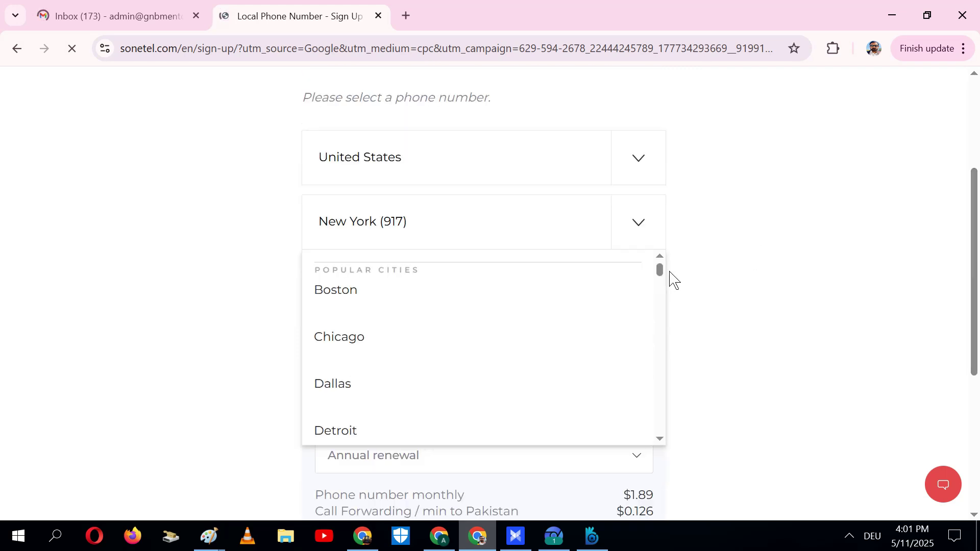
scroll(674, 283, down, 4)
scroll(673, 283, down, 4)
scroll(673, 300, up, 3)
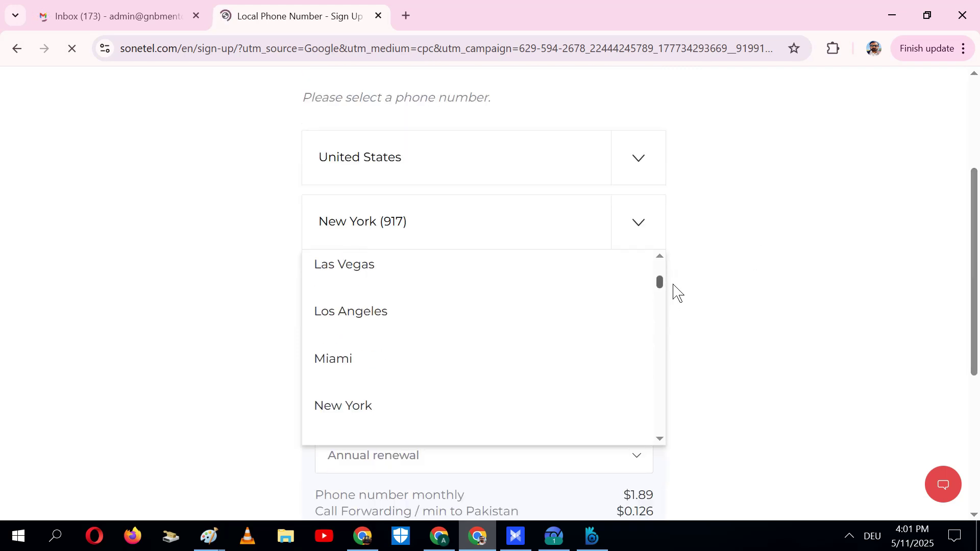
scroll(672, 306, down, 12)
scroll(671, 329, down, 3)
scroll(670, 325, up, 1)
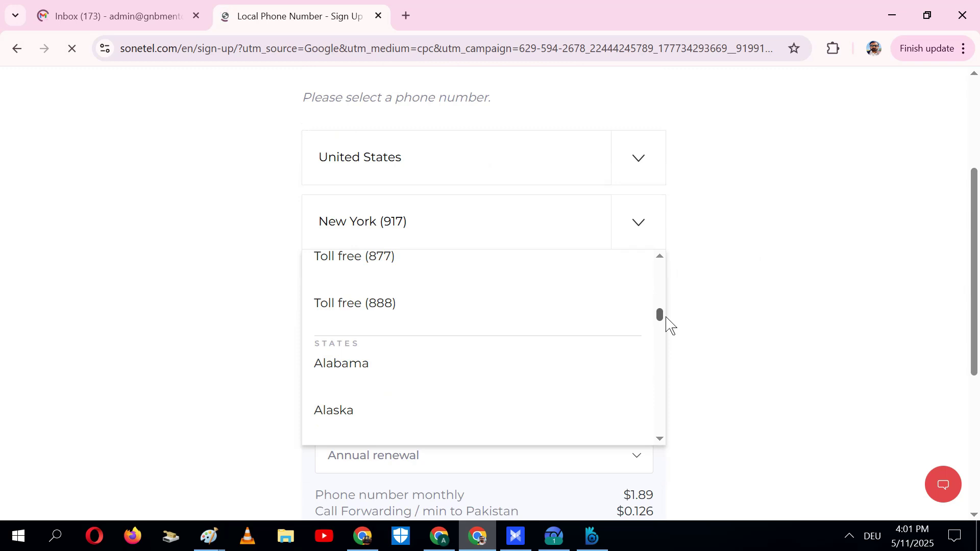
scroll(668, 332, down, 6)
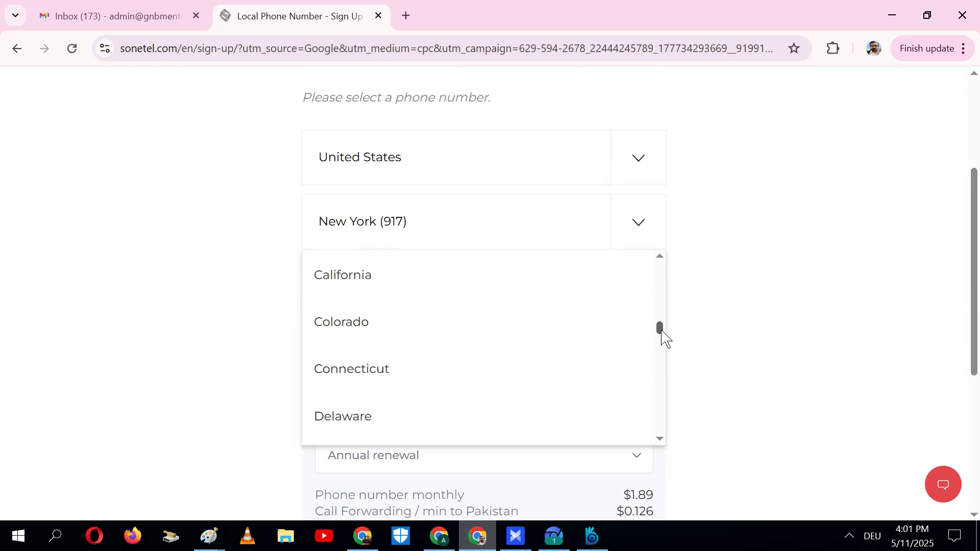
scroll(663, 340, down, 9)
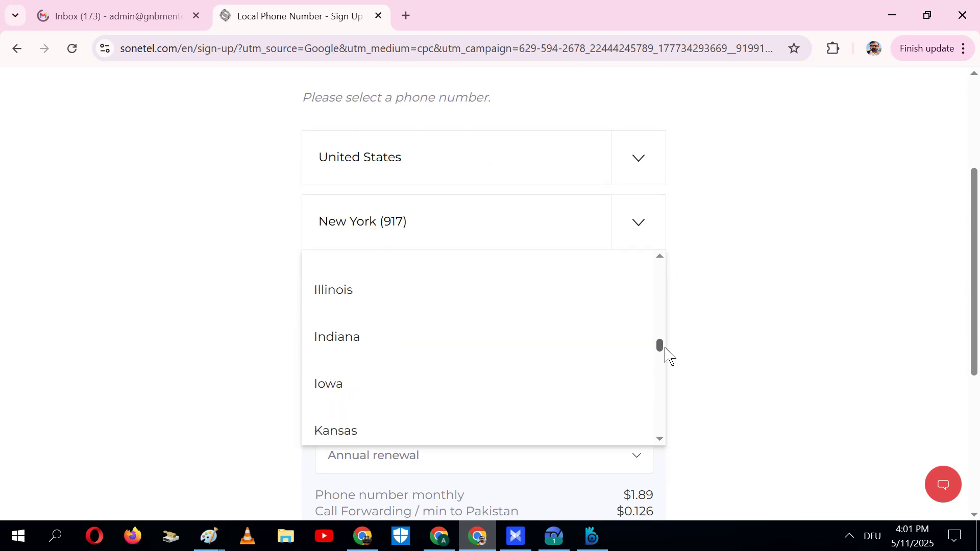
scroll(674, 366, down, 8)
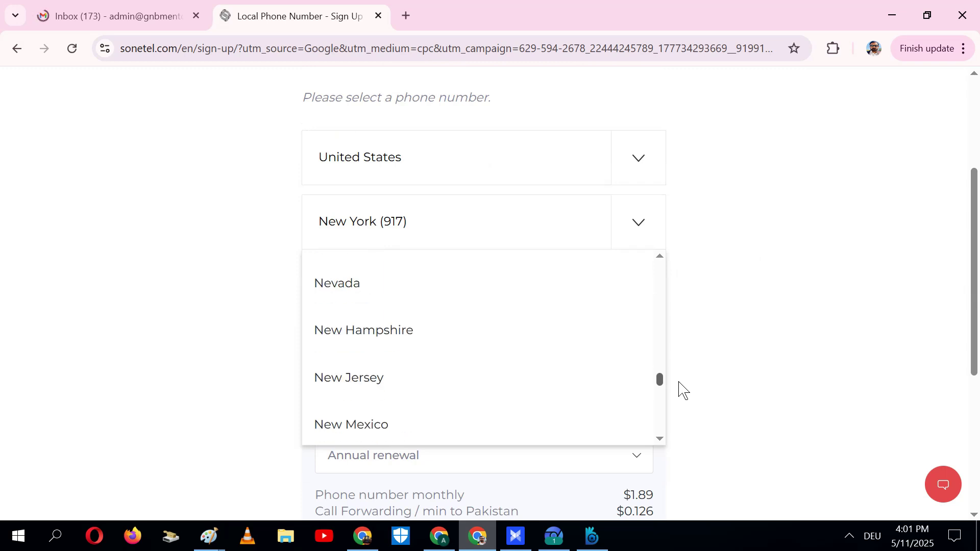
scroll(681, 393, down, 8)
drag(660, 399, 660, 328)
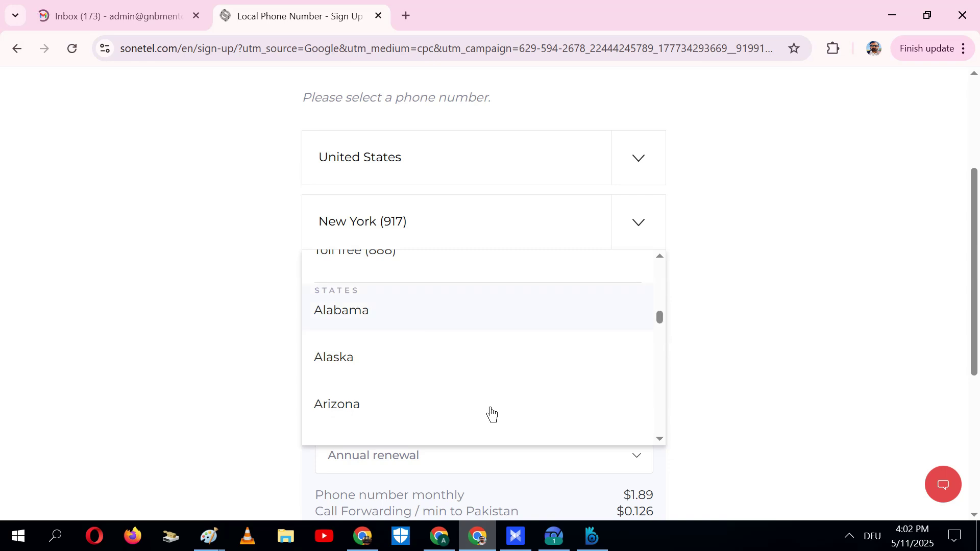
- Pick Benson (520), Arizona for the number and switch it to Monthly renewal
click(466, 424)
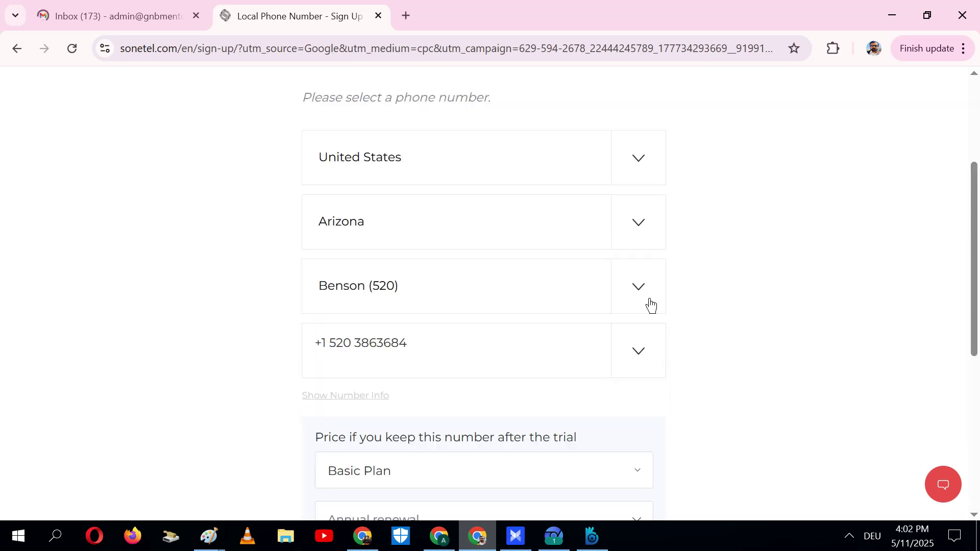
scroll(974, 260, down, 1)
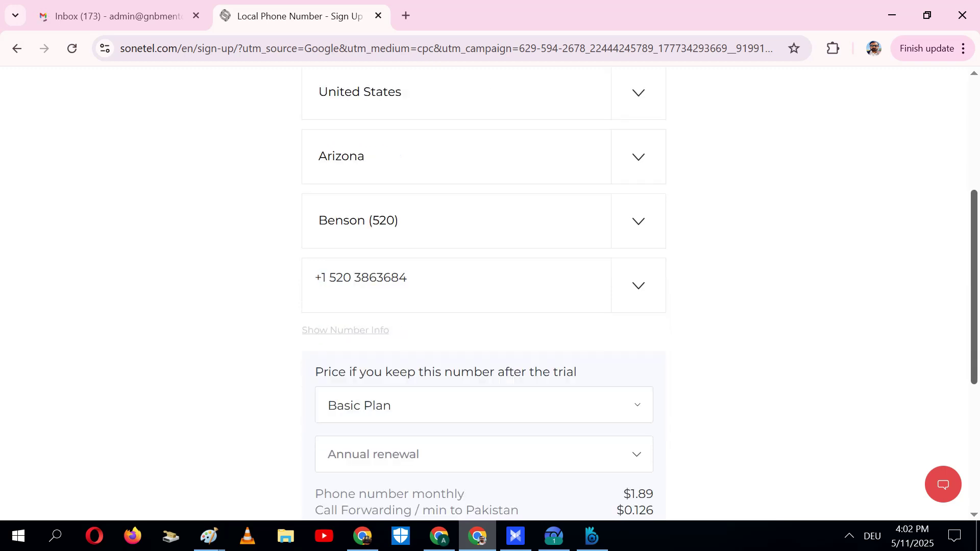
scroll(484, 291, down, 2)
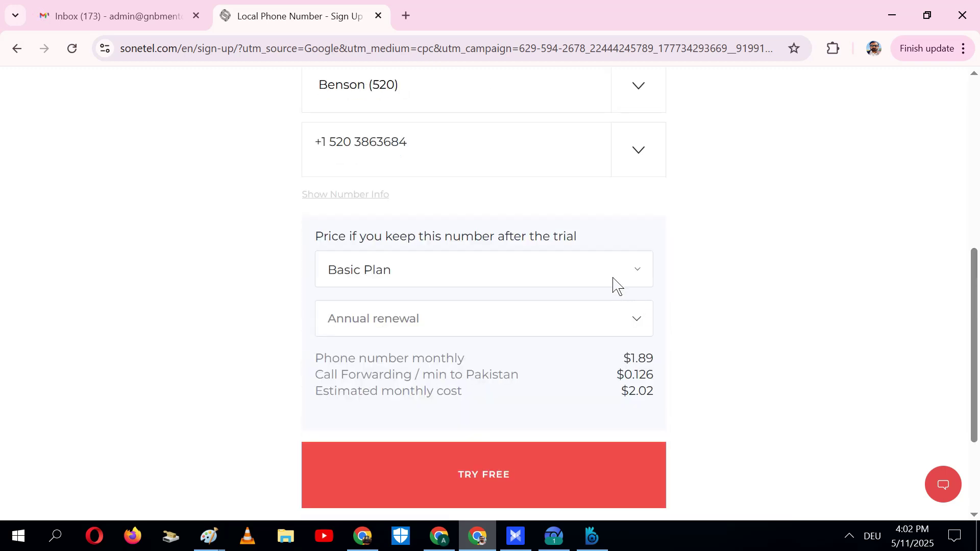
click(649, 330)
click(583, 365)
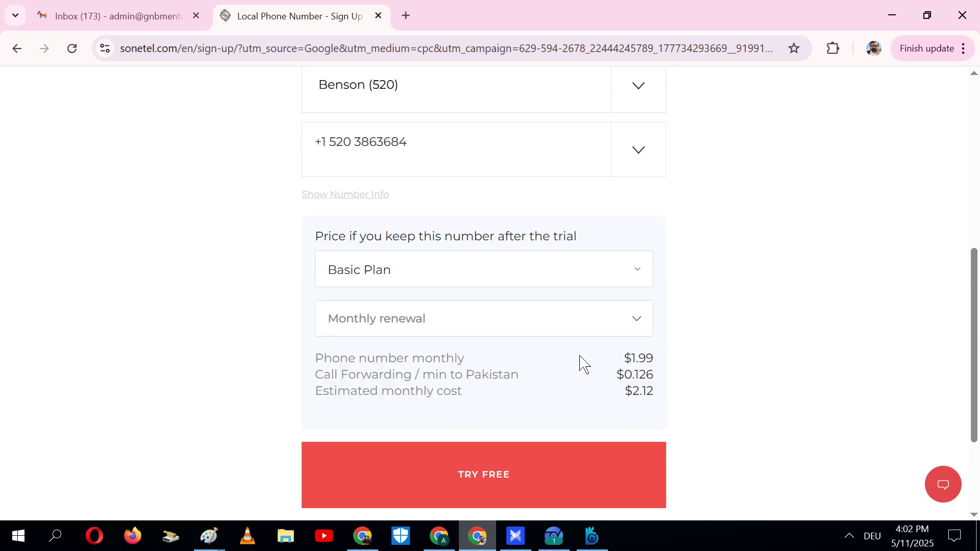
- Compare the Business Plan, then settle on the Premium Plan at $14.03 monthly
click(635, 288)
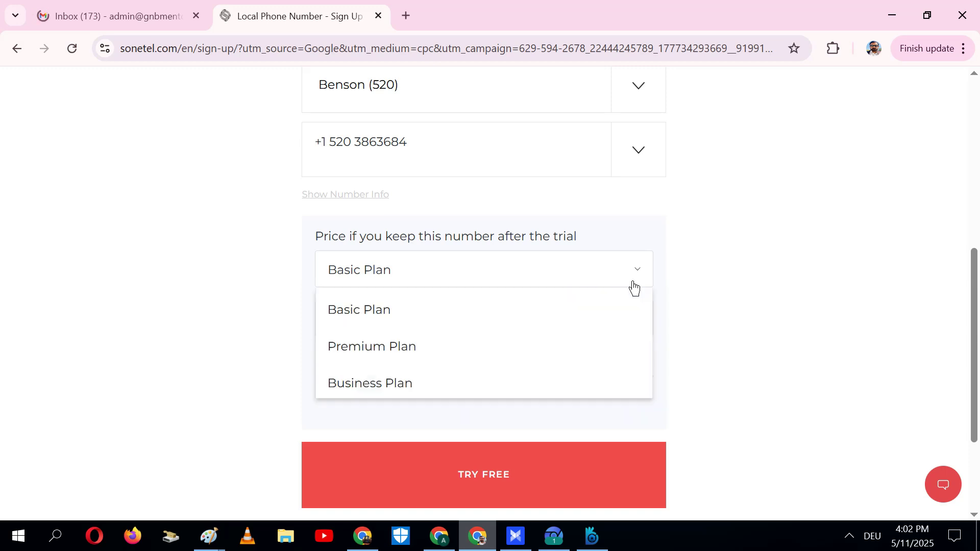
click(468, 383)
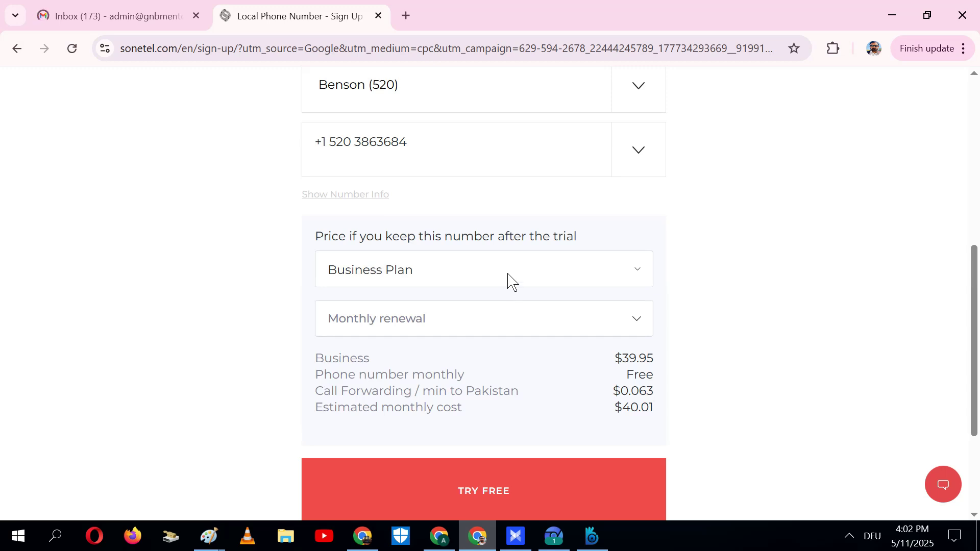
click(601, 270)
click(506, 350)
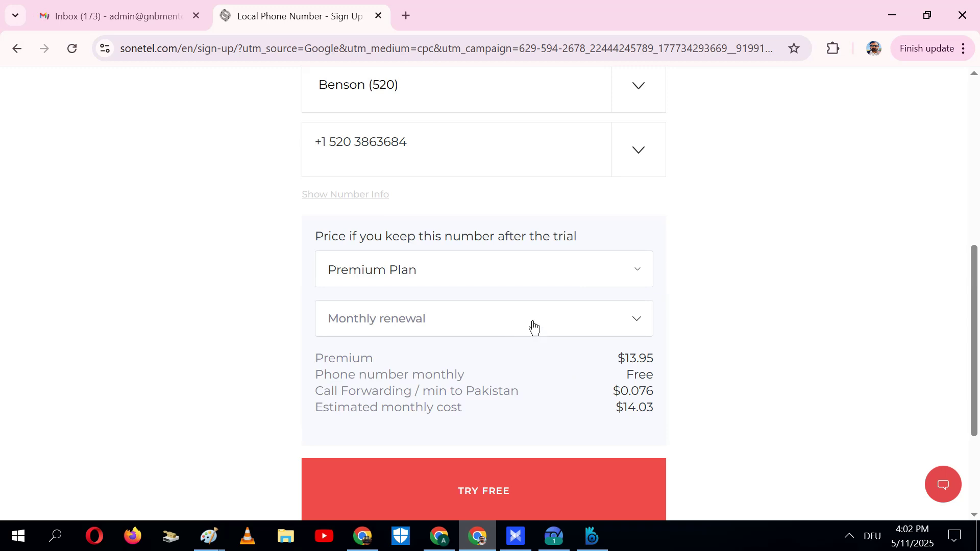
click(590, 262)
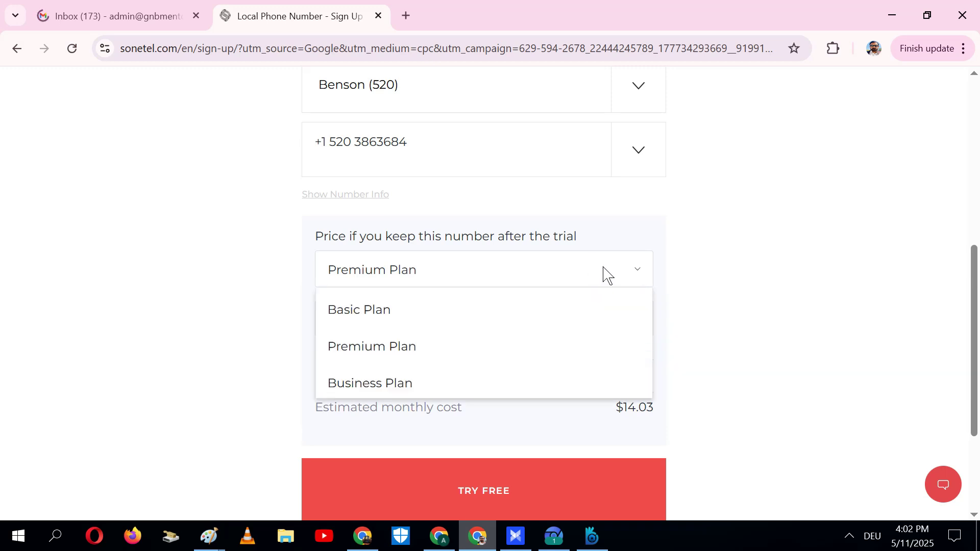
click(607, 276)
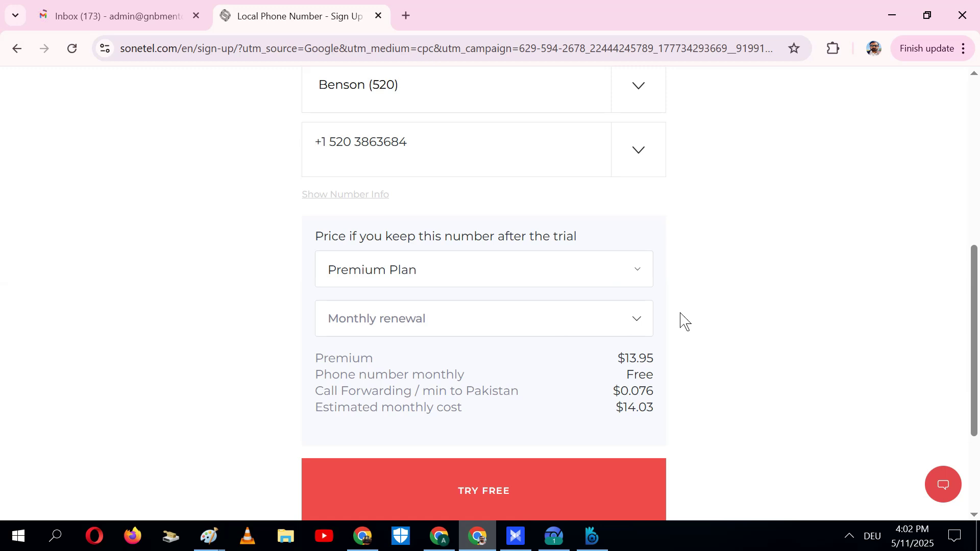
drag(975, 275, 976, 177)
- Browse the available cities, then reload the Try a Number For Free page from scratch
scroll(484, 294, down, 4)
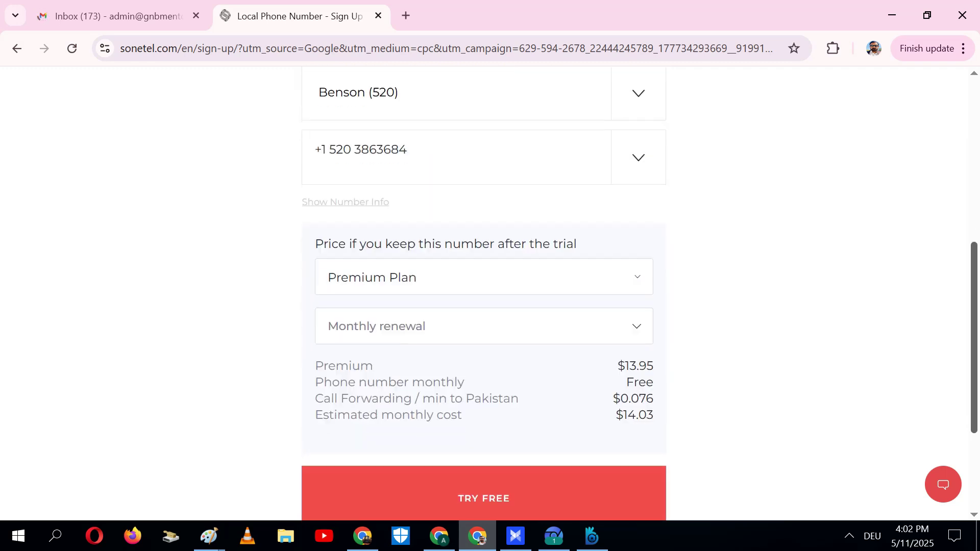
scroll(484, 293, down, 2)
scroll(484, 293, up, 2)
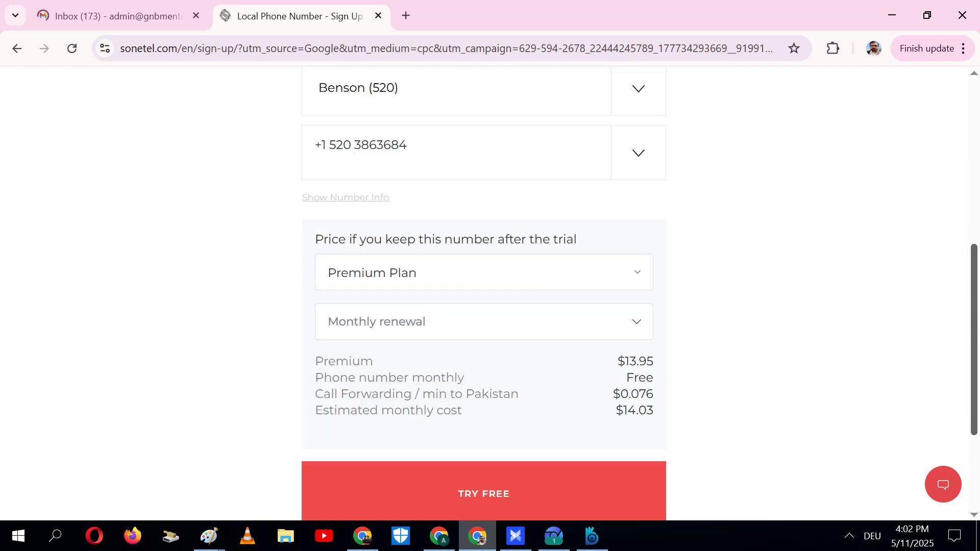
scroll(484, 293, down, 1)
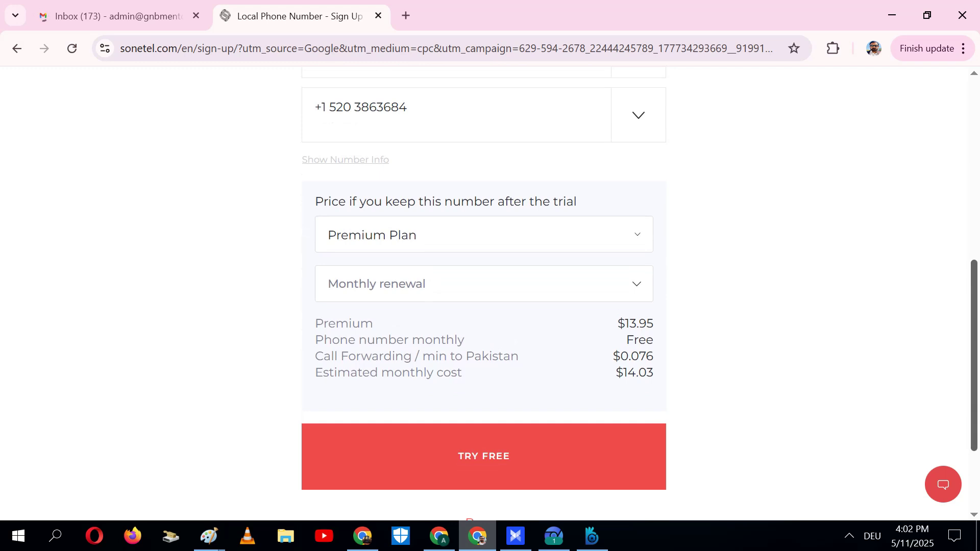
scroll(484, 293, up, 5)
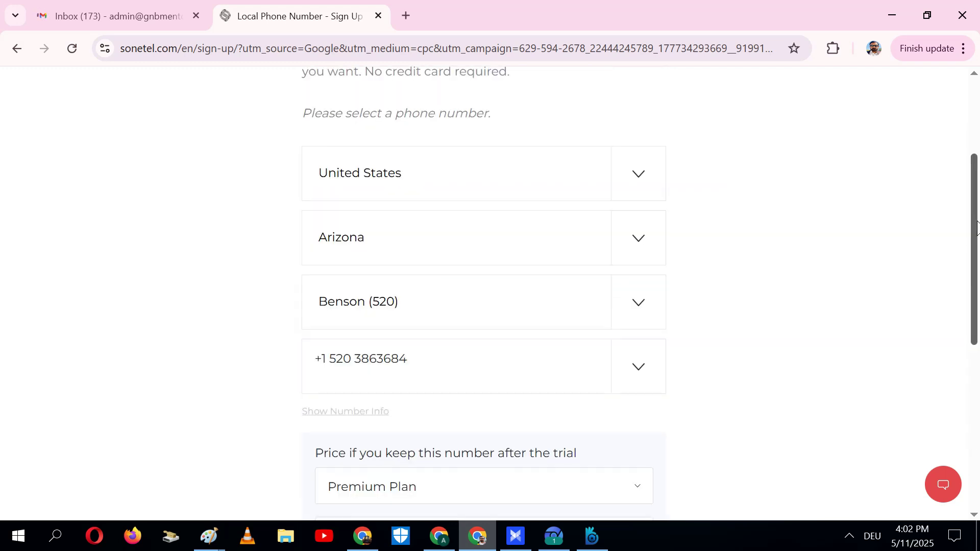
click(644, 254)
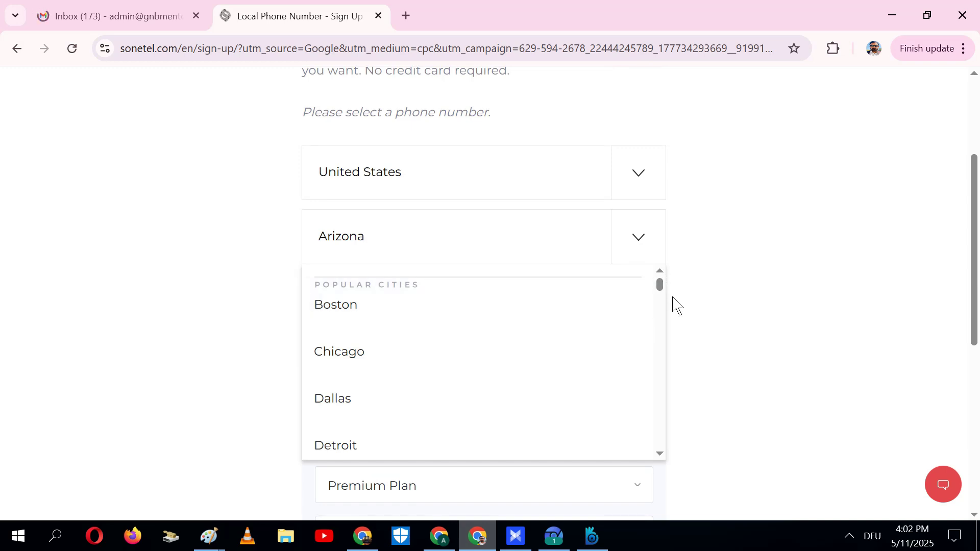
drag(670, 301, 665, 265)
click(80, 53)
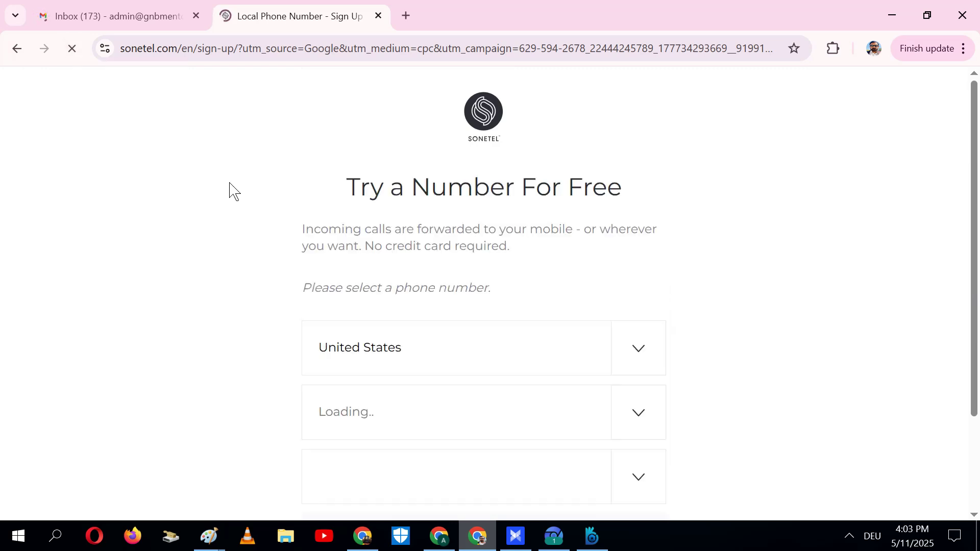
- Compare plans for New York (917): Business Plan on annual renewal at $30.01 monthly, then reselect a plan
scroll(484, 293, down, 6)
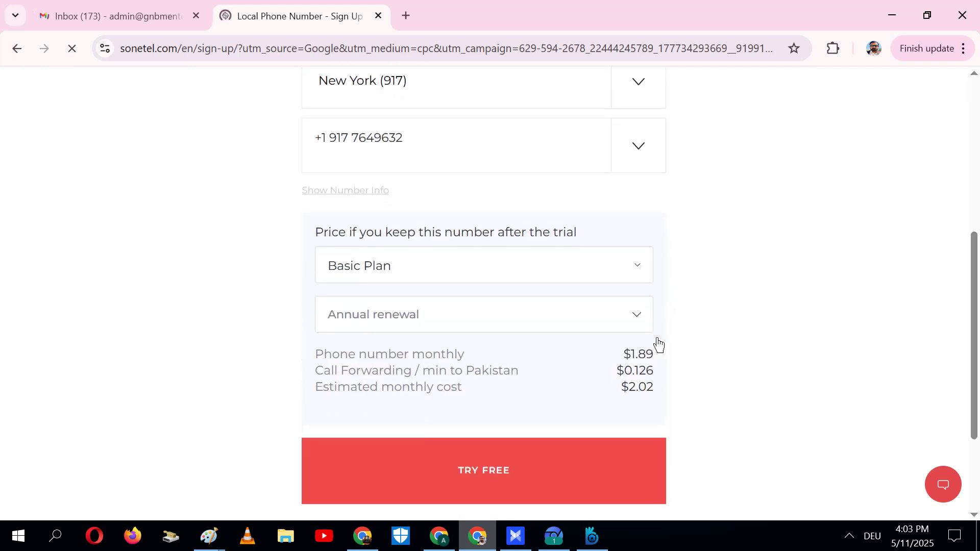
click(598, 278)
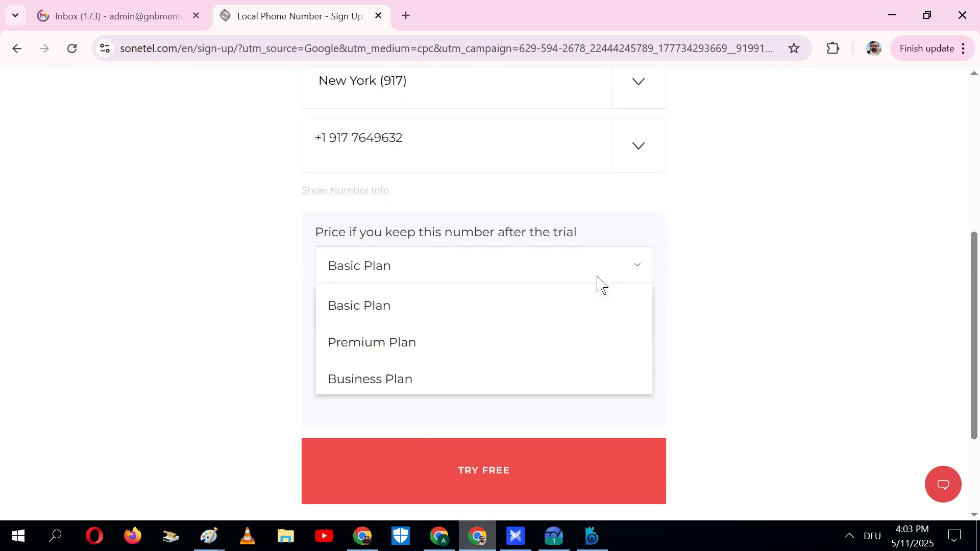
click(631, 231)
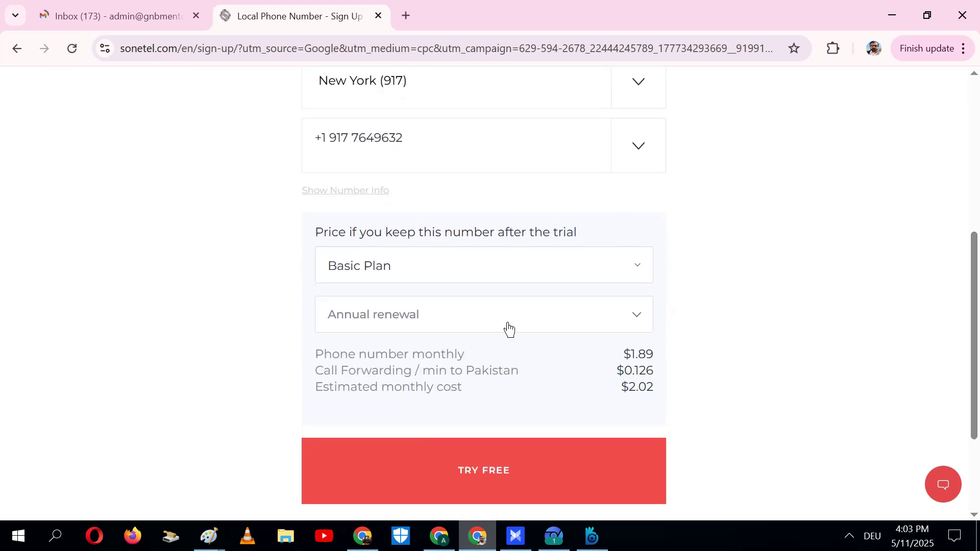
click(528, 281)
click(474, 377)
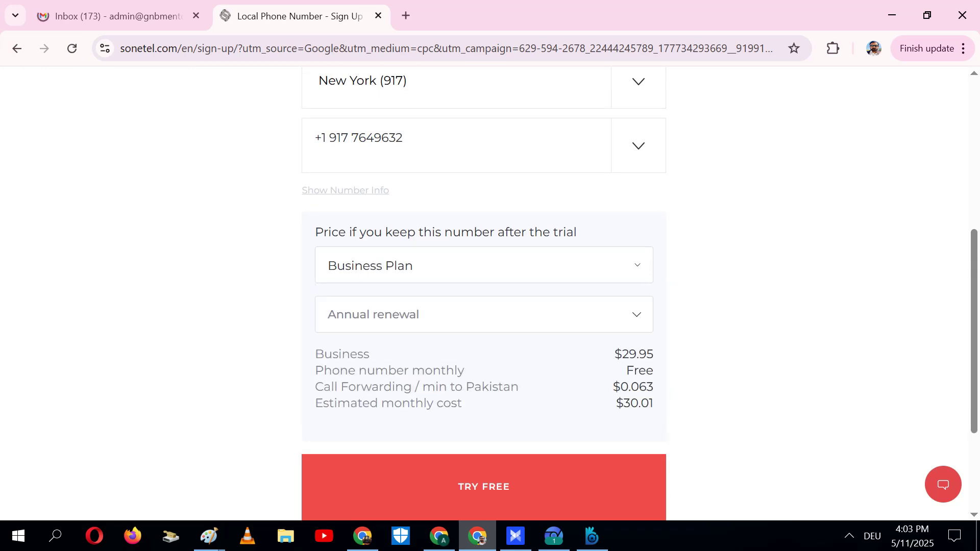
click(510, 317)
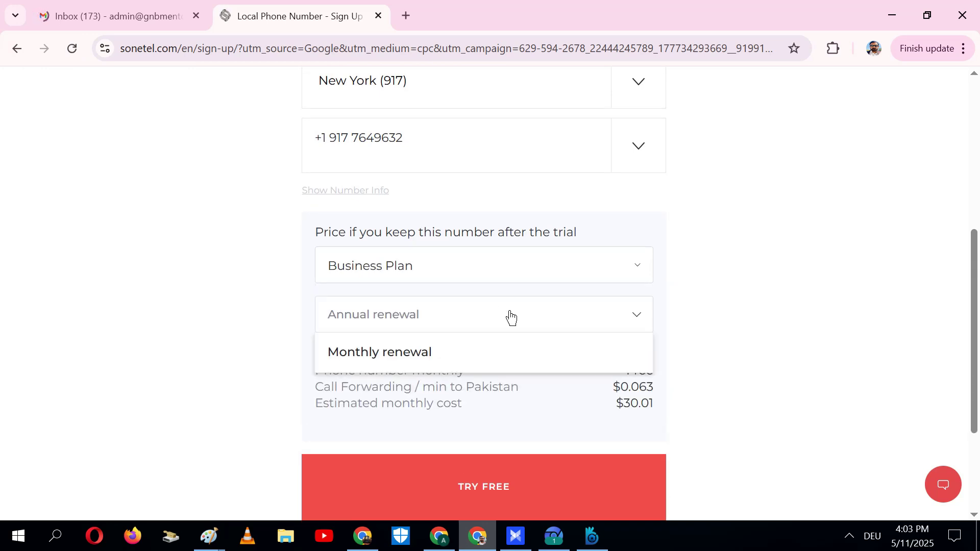
click(475, 329)
click(493, 265)
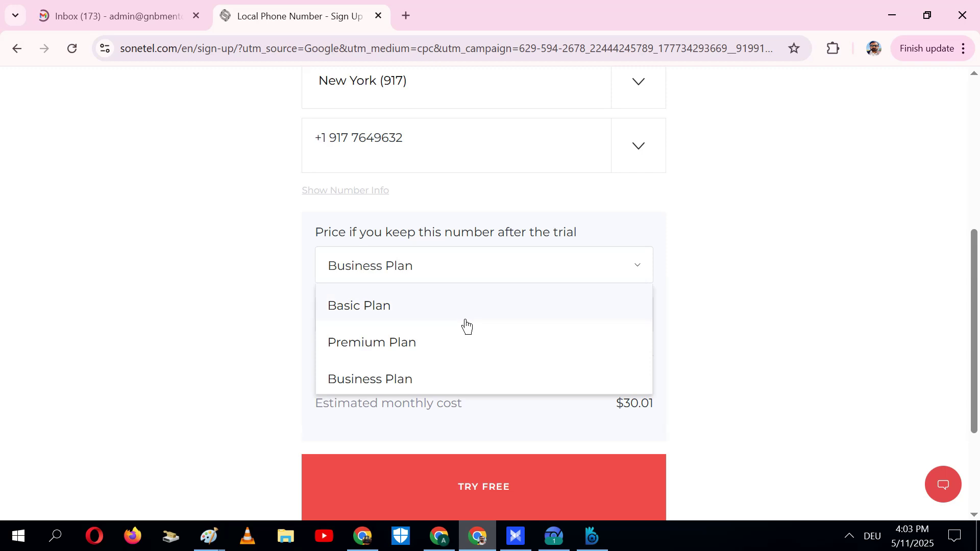
click(463, 318)
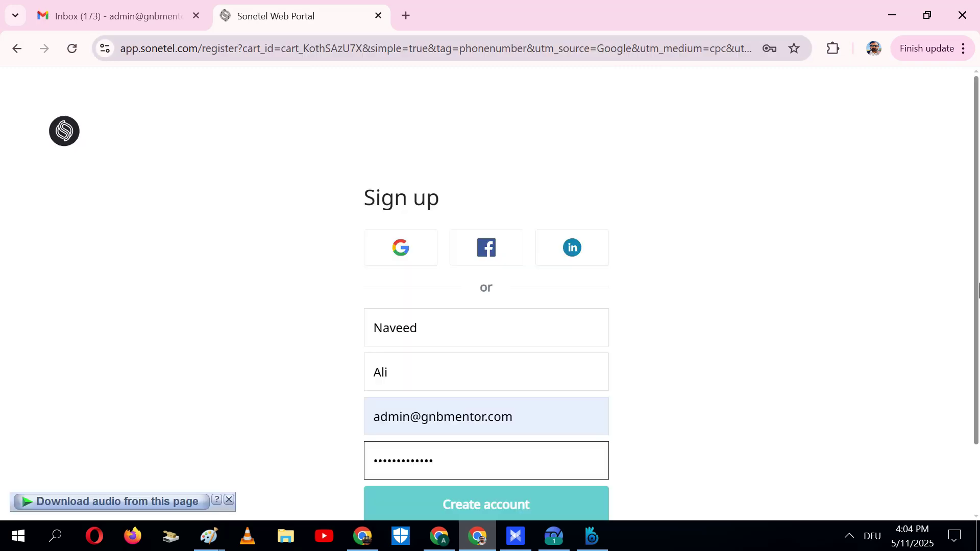
- Submit the Sonetel account sign-up and save its password in Chrome
scroll(490, 306, down, 1)
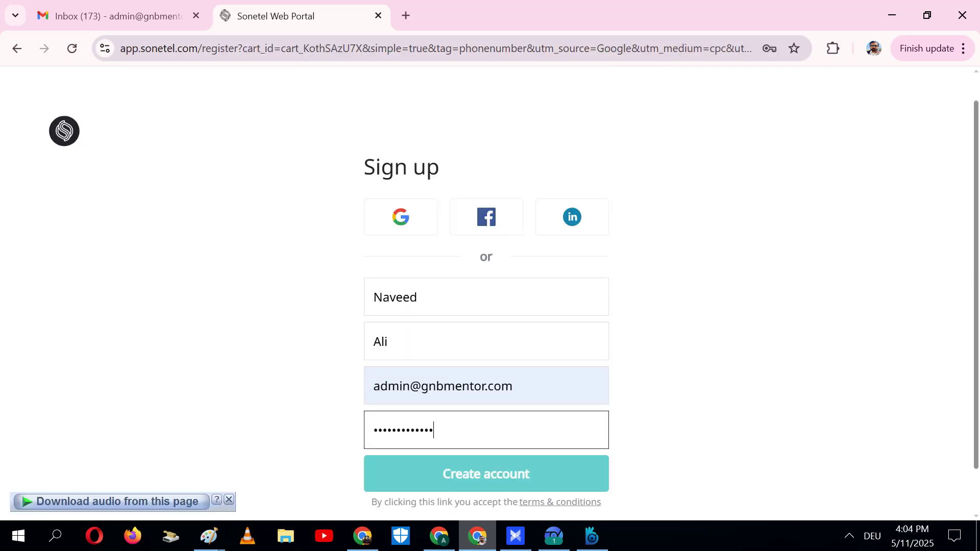
click(502, 485)
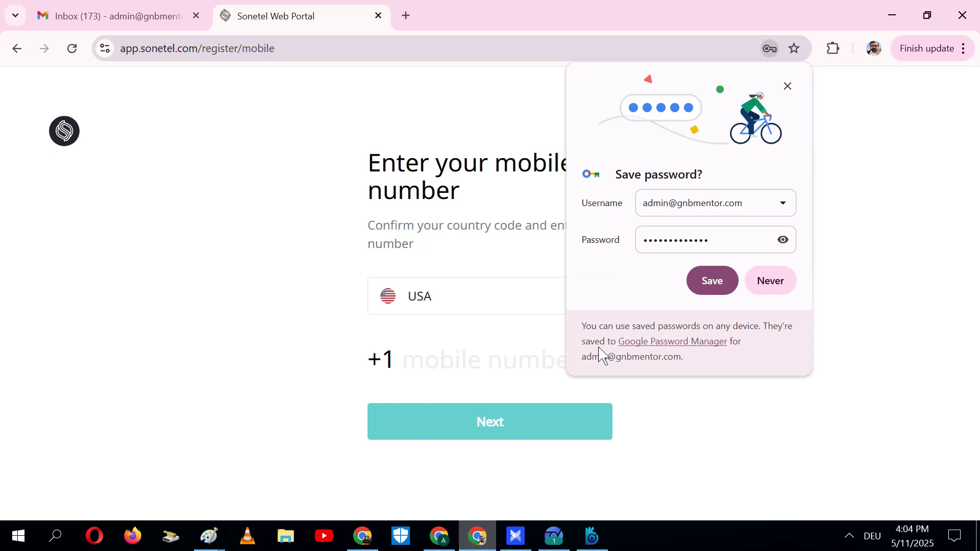
click(732, 280)
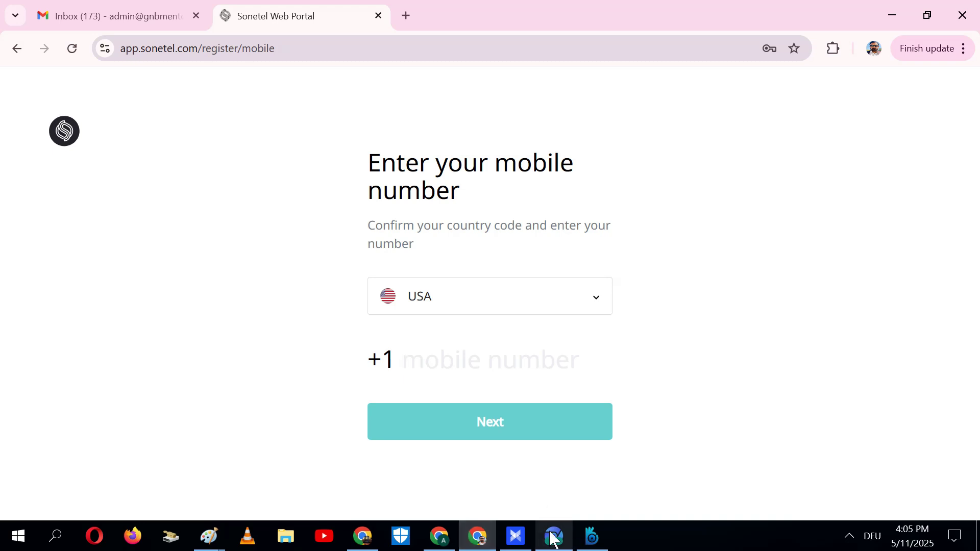
- Request the SMS code for the mobile number and open the Sonetel PIN message in OpenPhone's Personal inbox
click(514, 539)
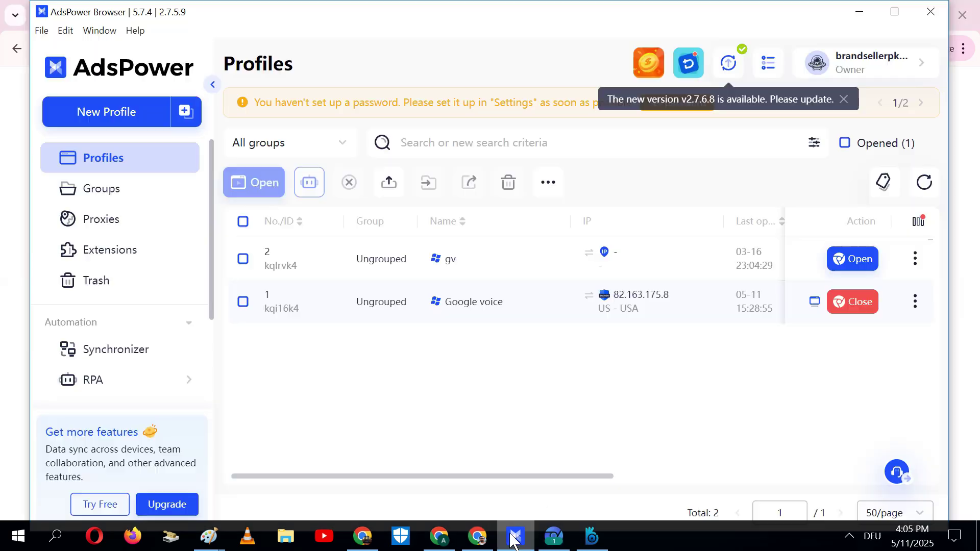
click(473, 439)
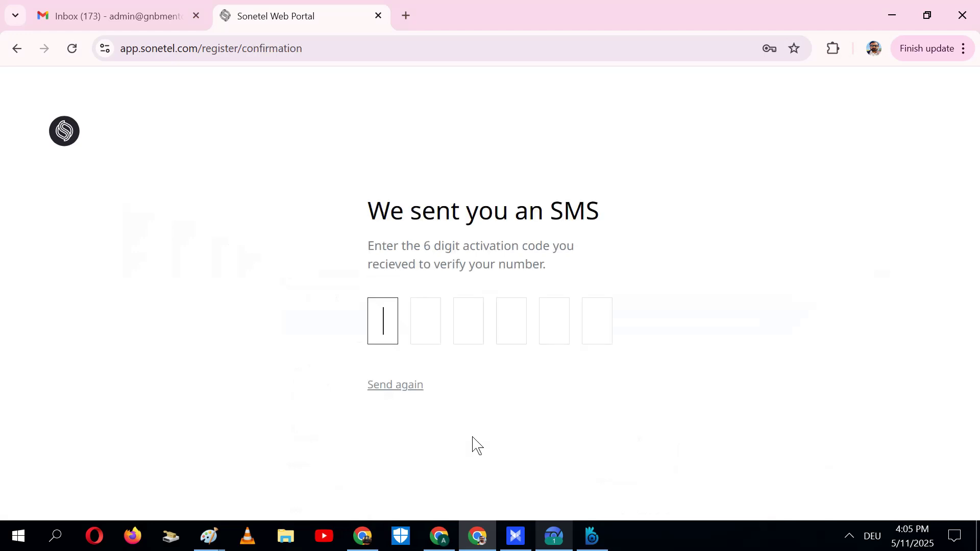
click(560, 537)
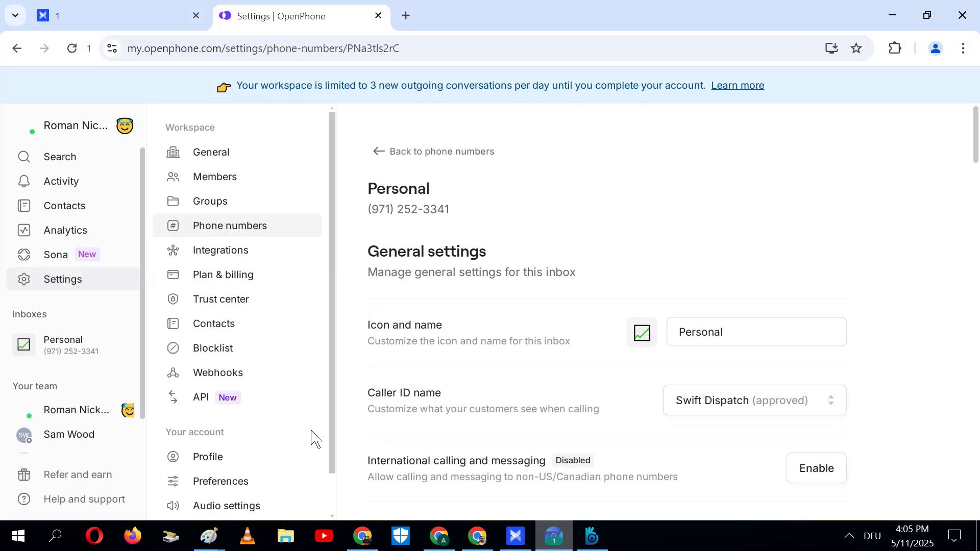
click(75, 355)
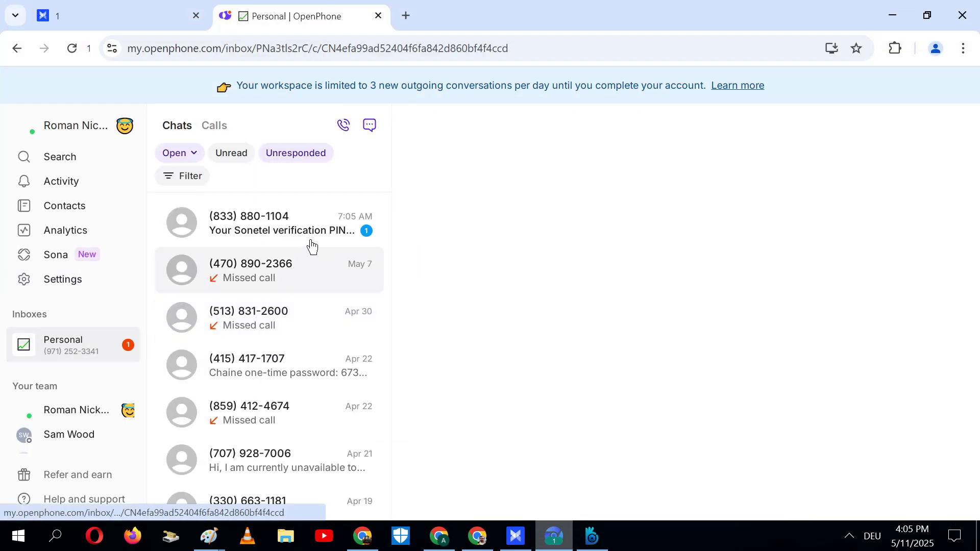
click(311, 247)
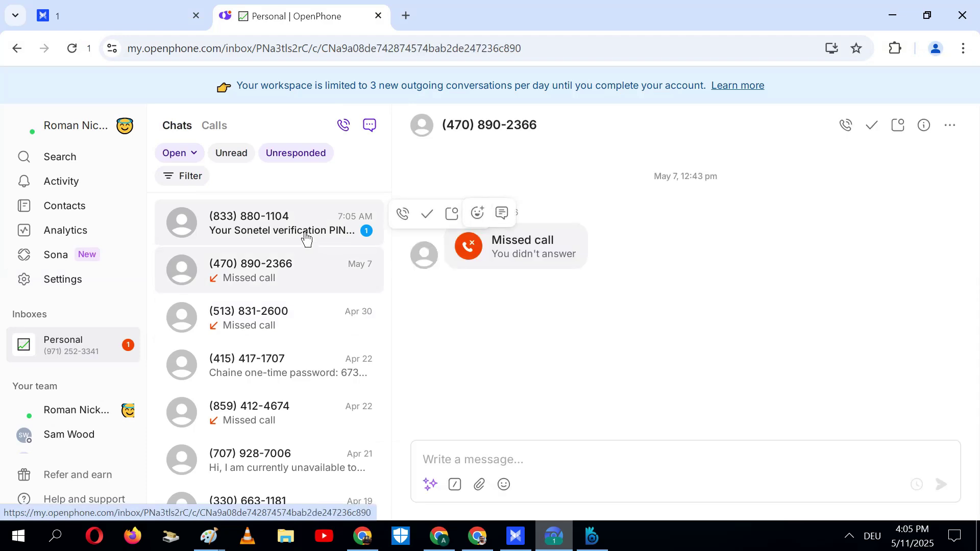
click(306, 237)
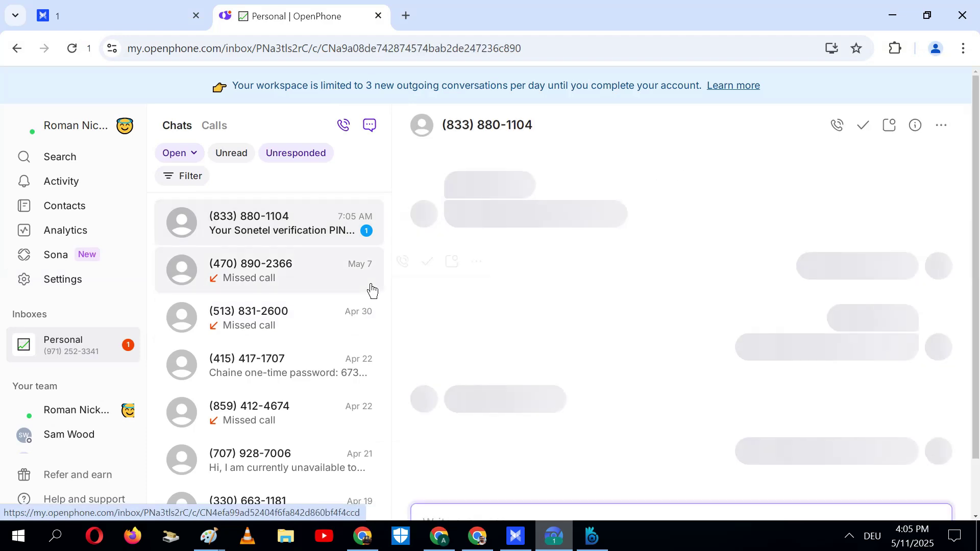
- Return to the Sonetel page and start entering the verification PIN
mouse_move(628, 240)
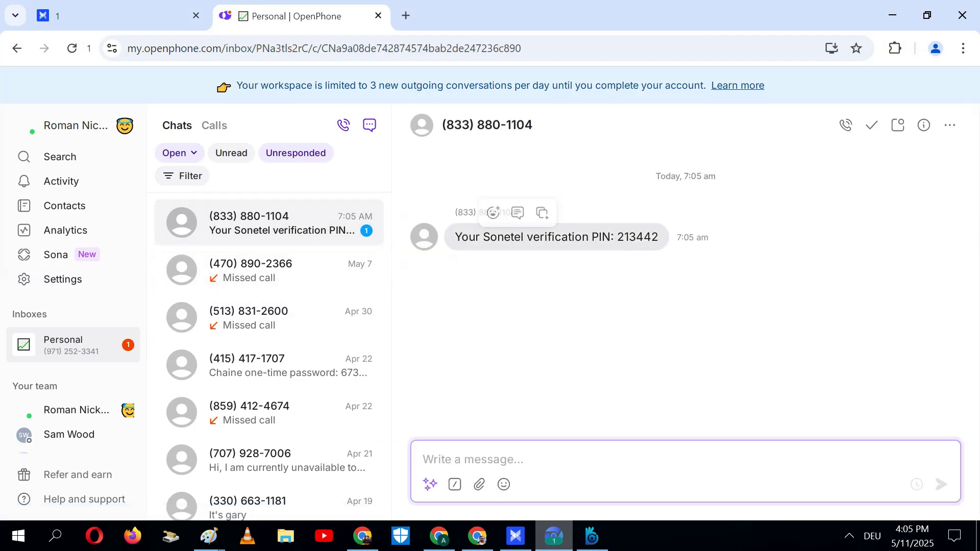
key(alt+Tab)
text(2)
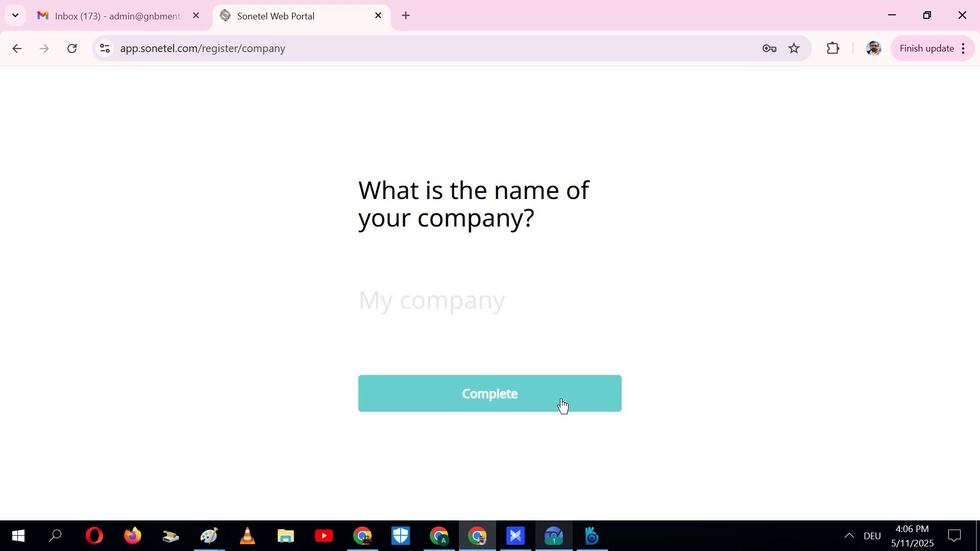
- Enter 'gnb mentor' as the company name and complete registration
text(gn)
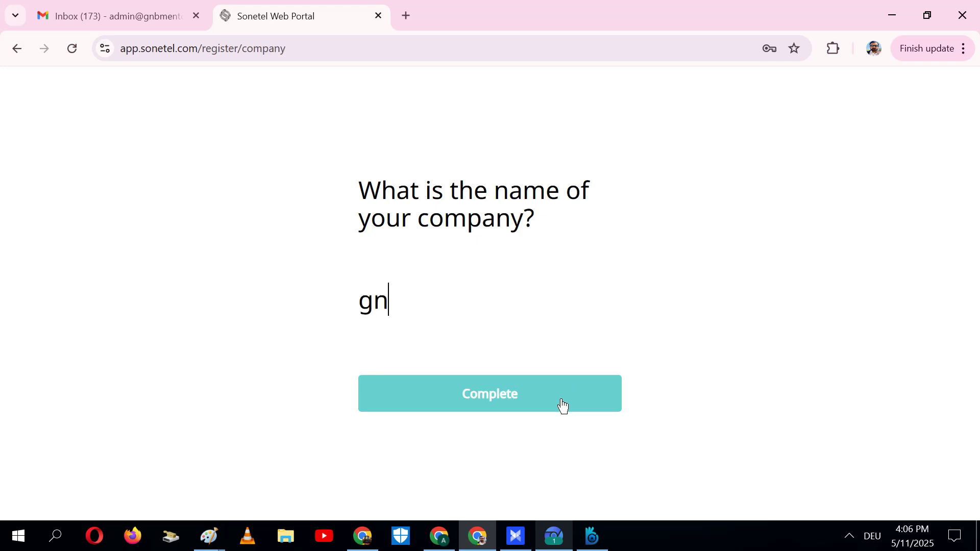
text(b ment)
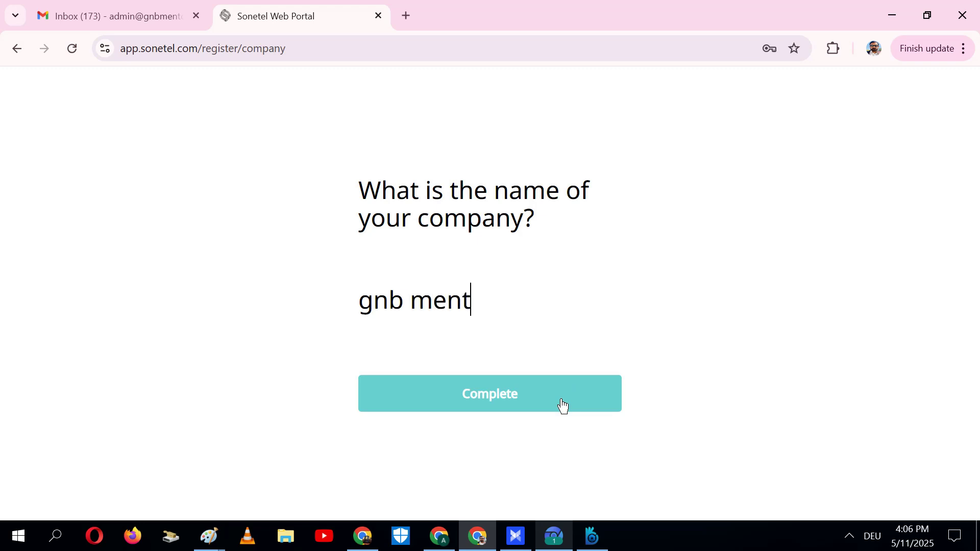
text(or)
click(556, 413)
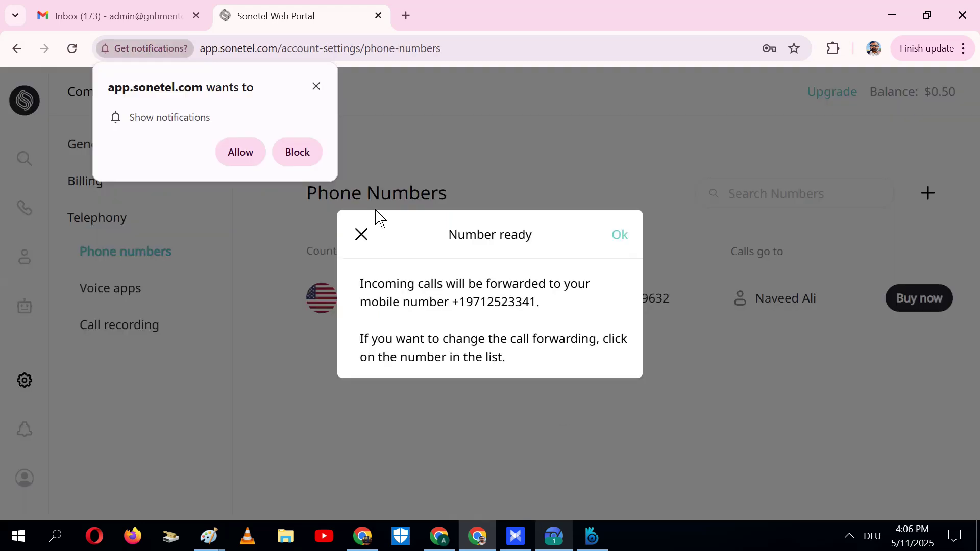
- Allow Sonetel notifications, dismiss the Number ready notice, and start buying the New York number
click(241, 152)
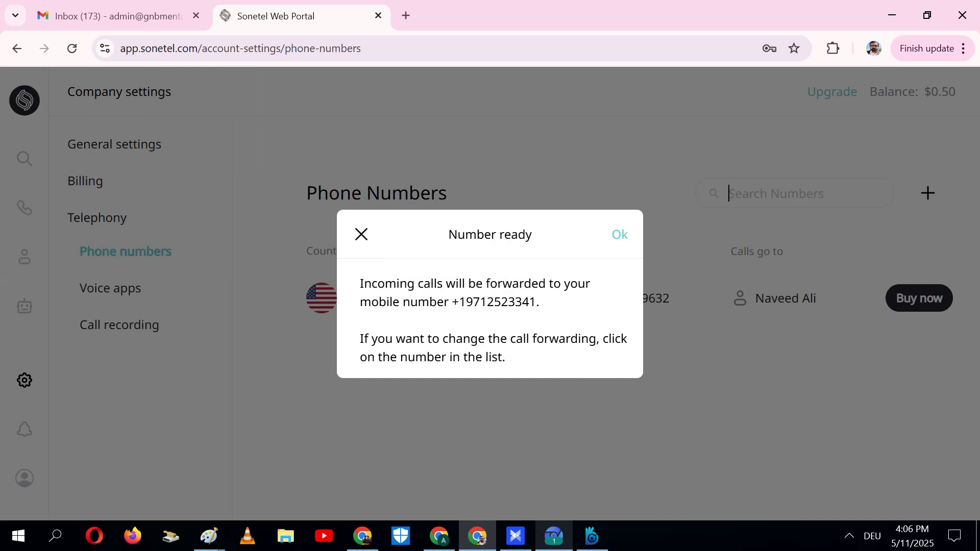
click(620, 236)
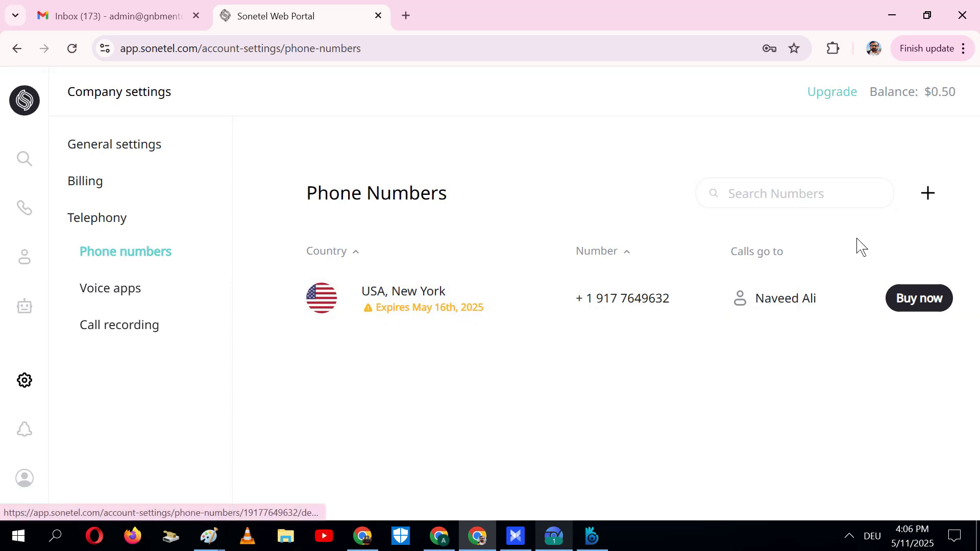
click(911, 317)
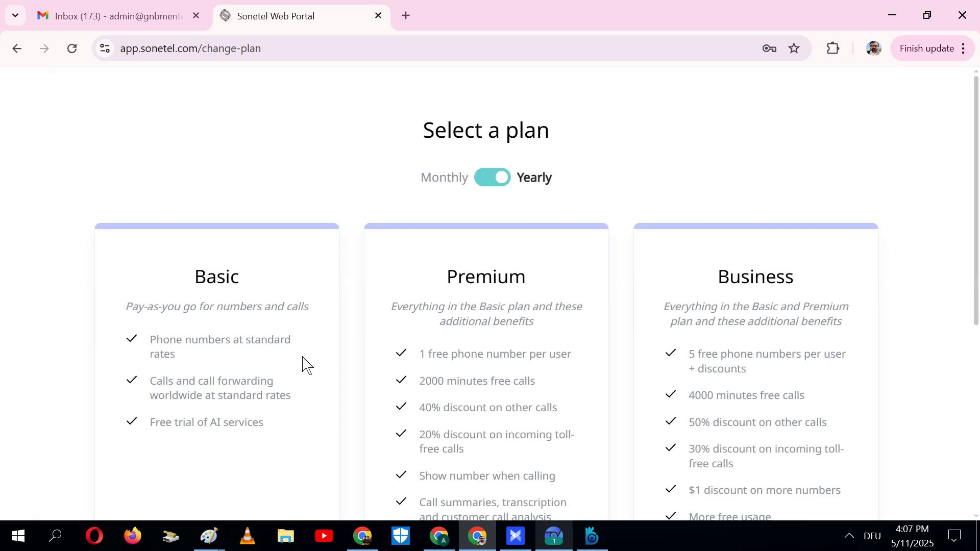
- Compare the Basic, Premium and Business prices and choose the Premium plan
scroll(490, 293, down, 6)
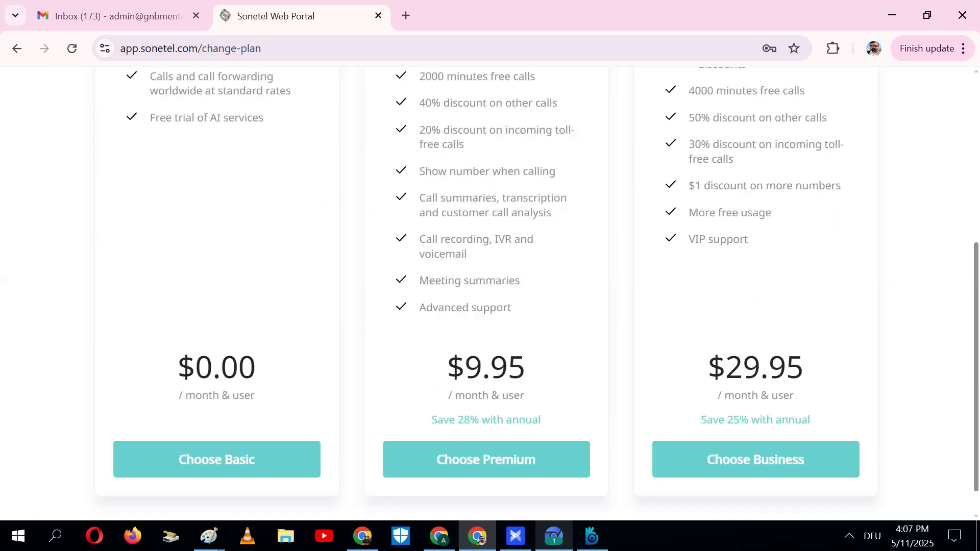
scroll(947, 225, up, 3)
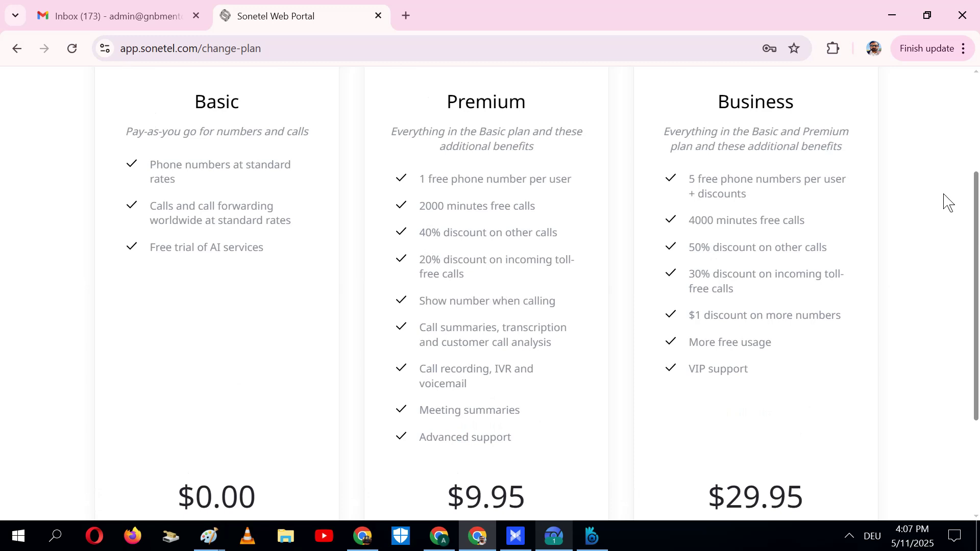
scroll(945, 201, down, 2)
scroll(537, 293, down, 2)
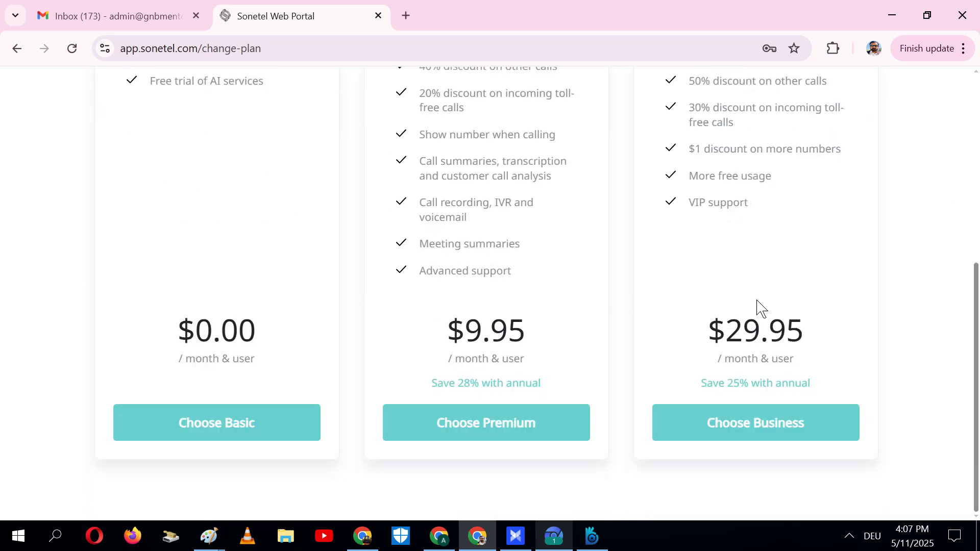
click(535, 438)
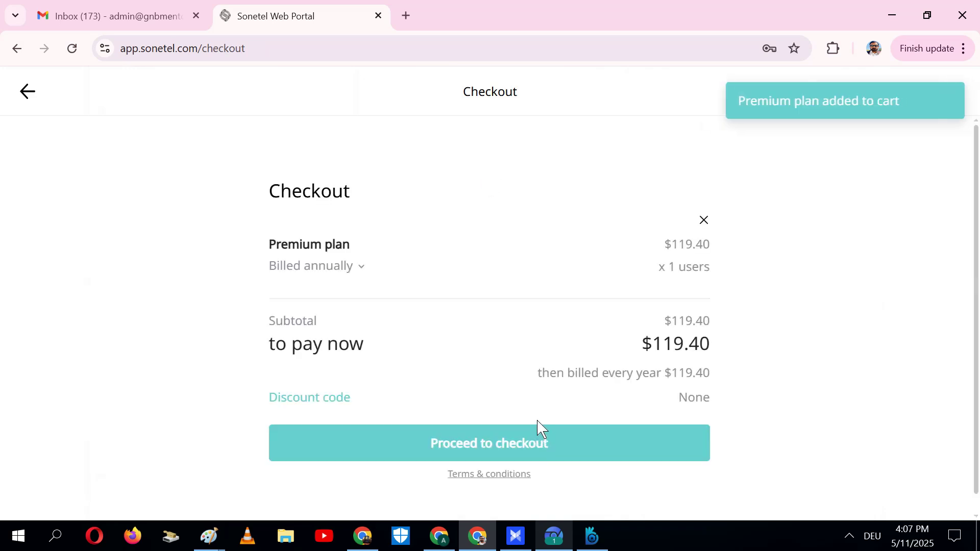
- Switch the Premium order to Billed monthly at $13.95 and proceed to payment
click(365, 276)
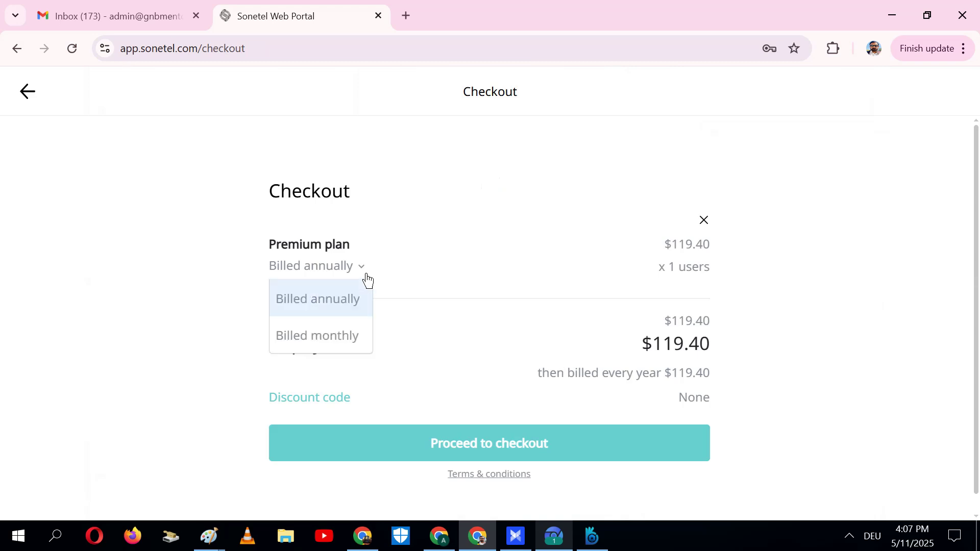
click(348, 340)
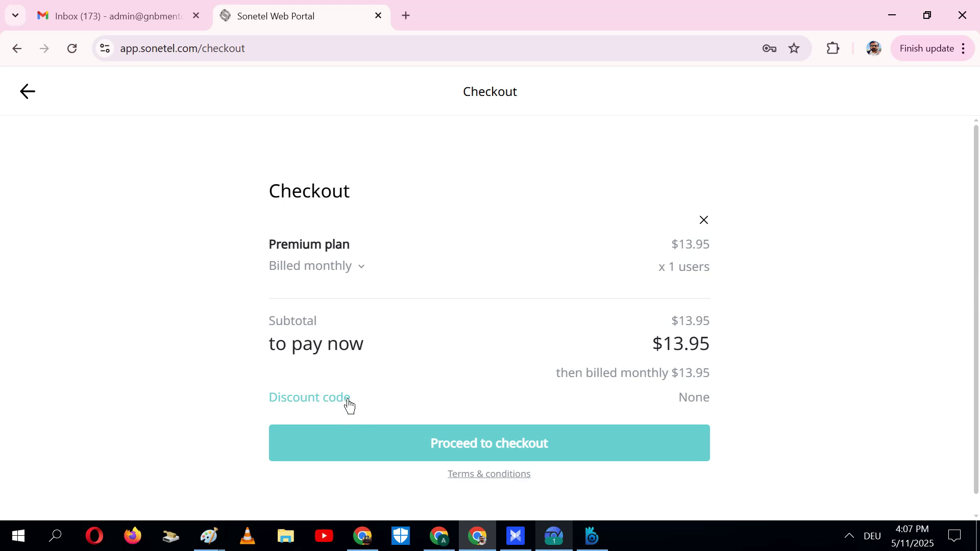
click(450, 457)
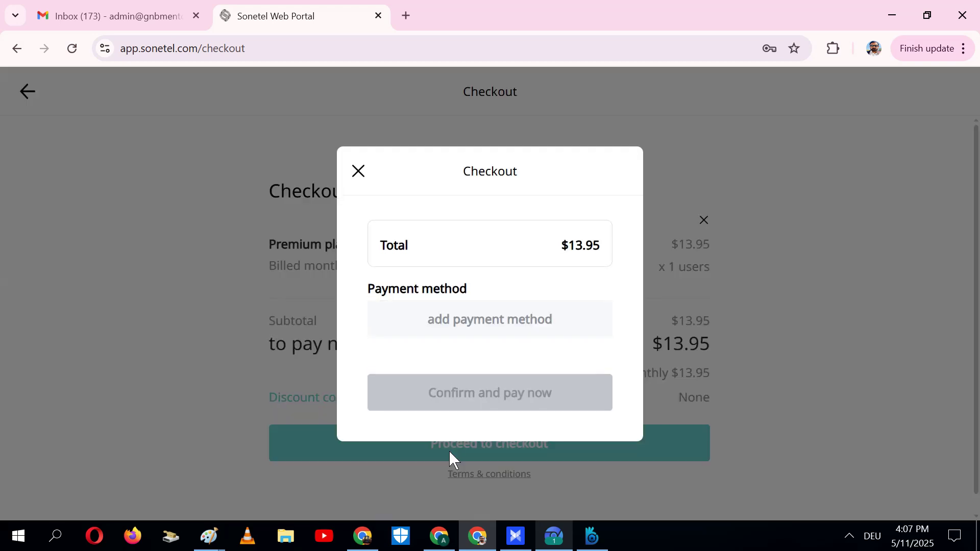
- Choose Google Pay as the payment method for the $13.95 Premium order
click(470, 335)
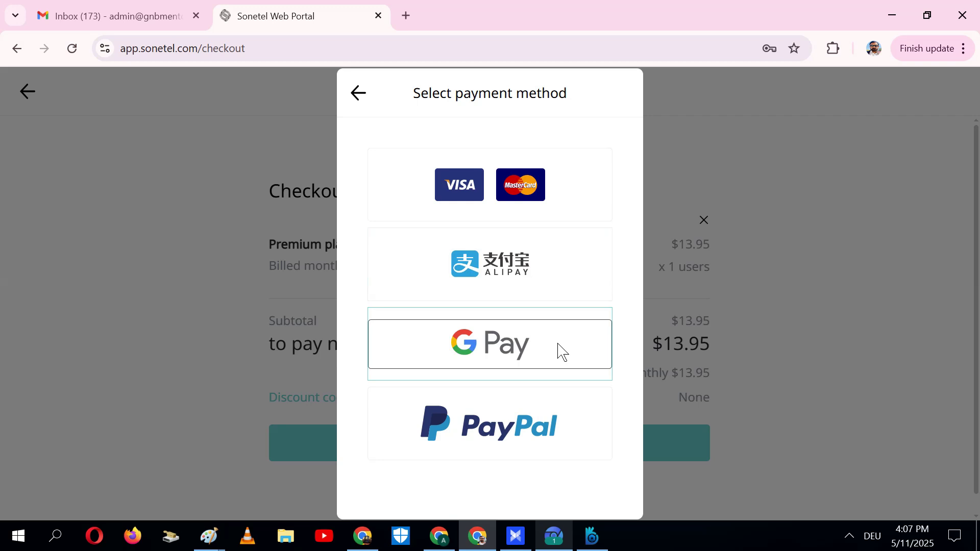
click(565, 370)
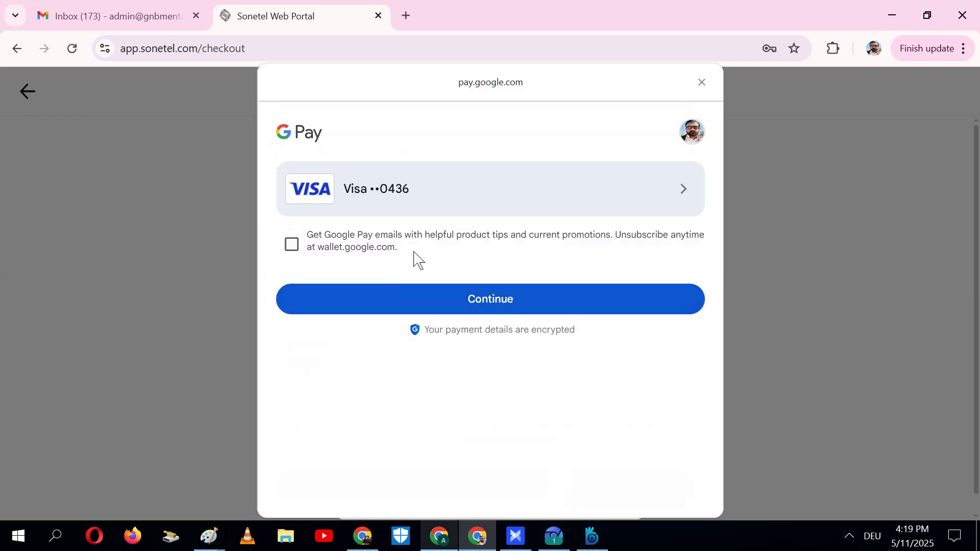
- Continue with the saved Visa card, verify it with the 6-digit bank code, and pay $13.95
click(484, 310)
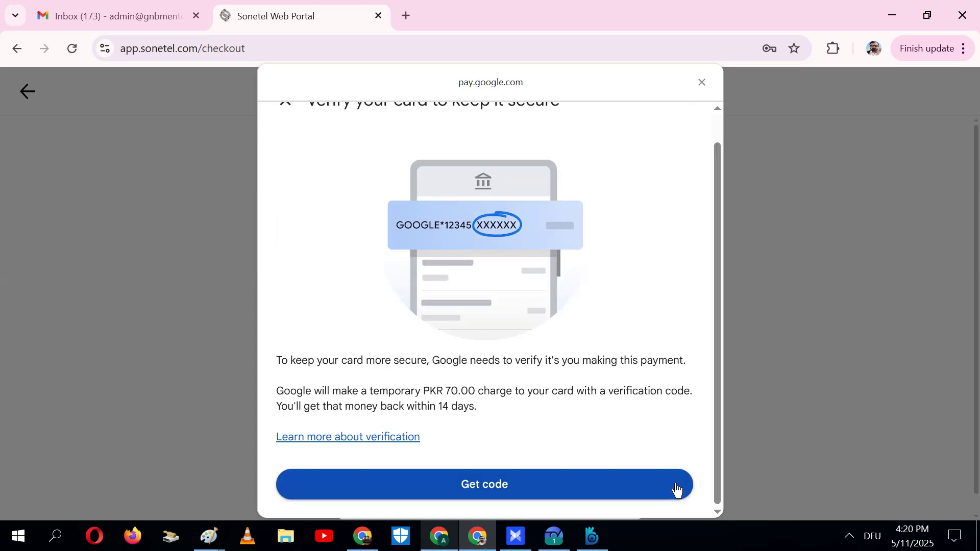
click(685, 496)
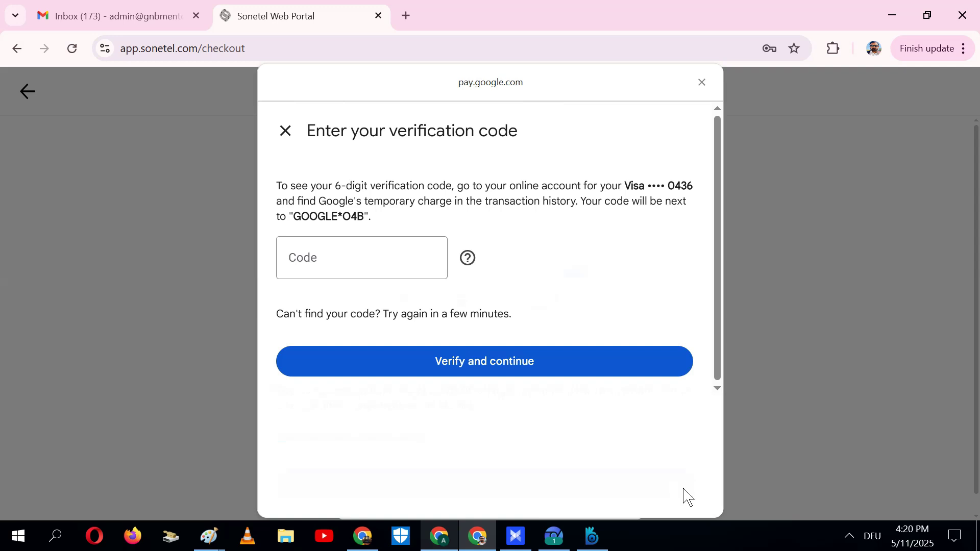
key(Tab)
key(Tab)
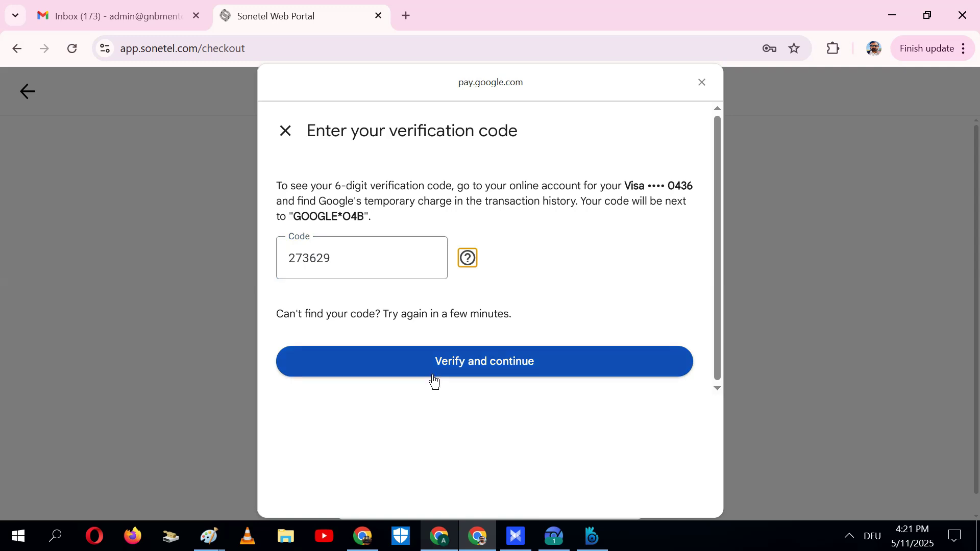
click(434, 376)
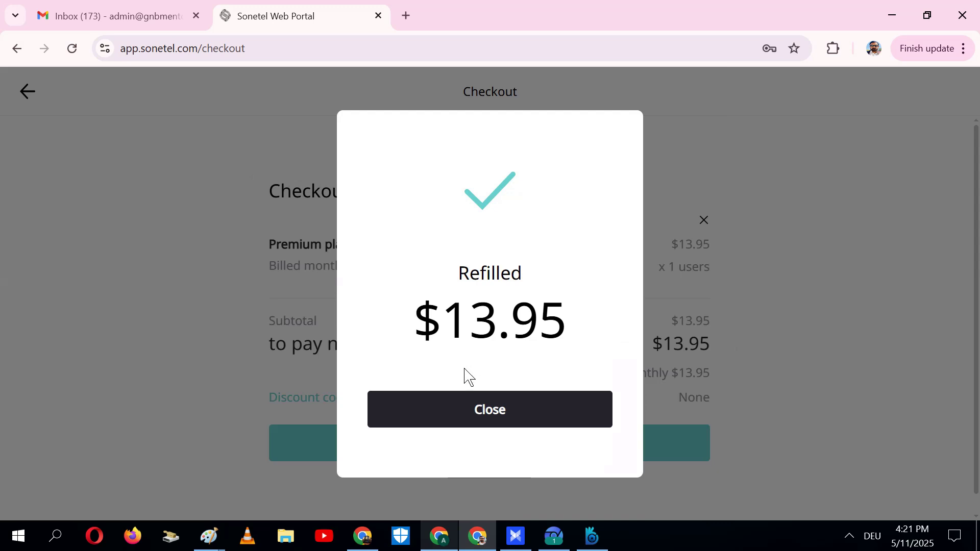
- Dismiss the Refilled message and confirm the order to reach the Premium plan page
click(478, 414)
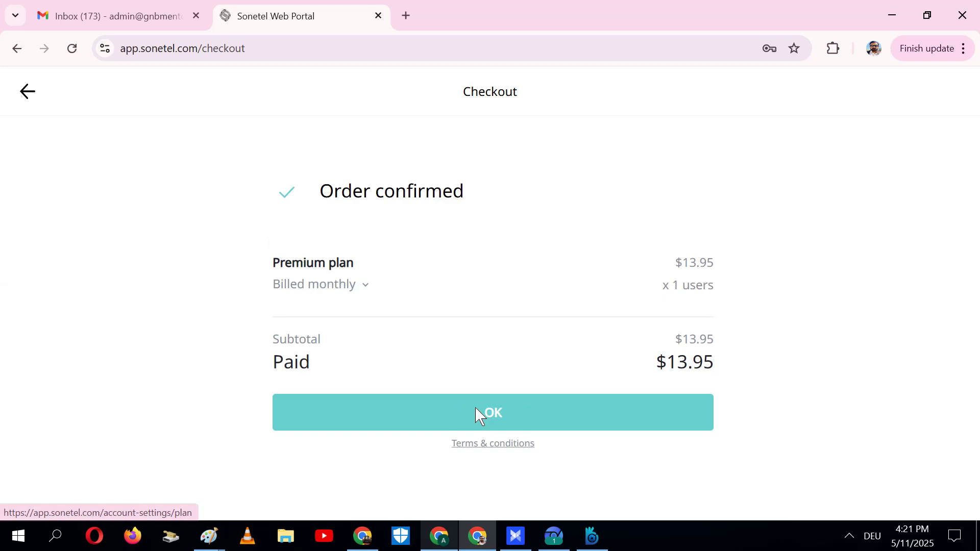
click(498, 422)
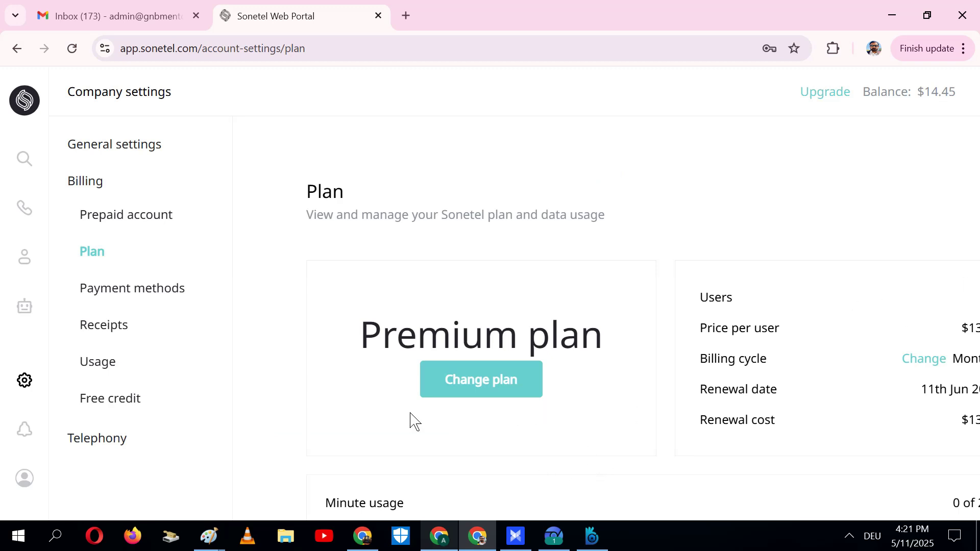
- Browse Calls, Contacts, My contacts and Team members, opening then cancelling Invite Teammates
click(28, 214)
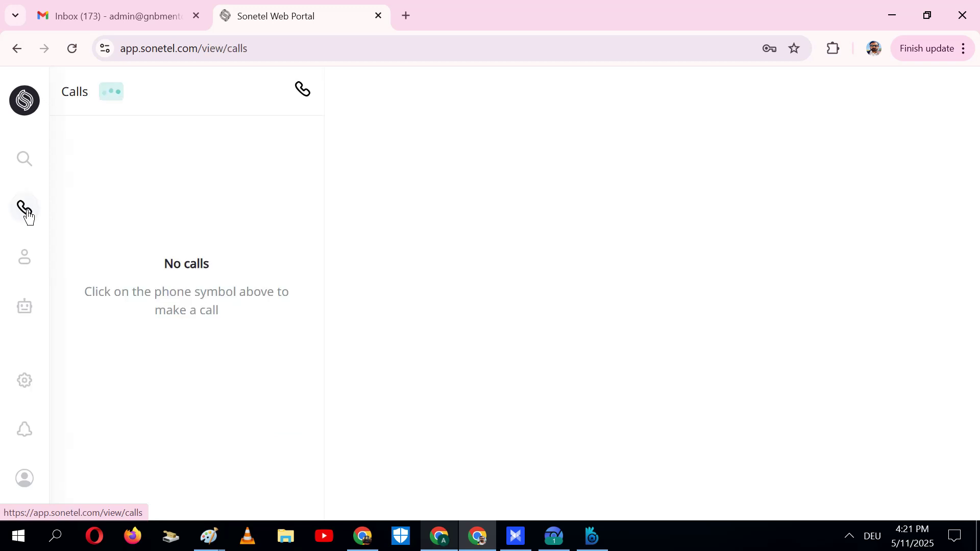
click(34, 274)
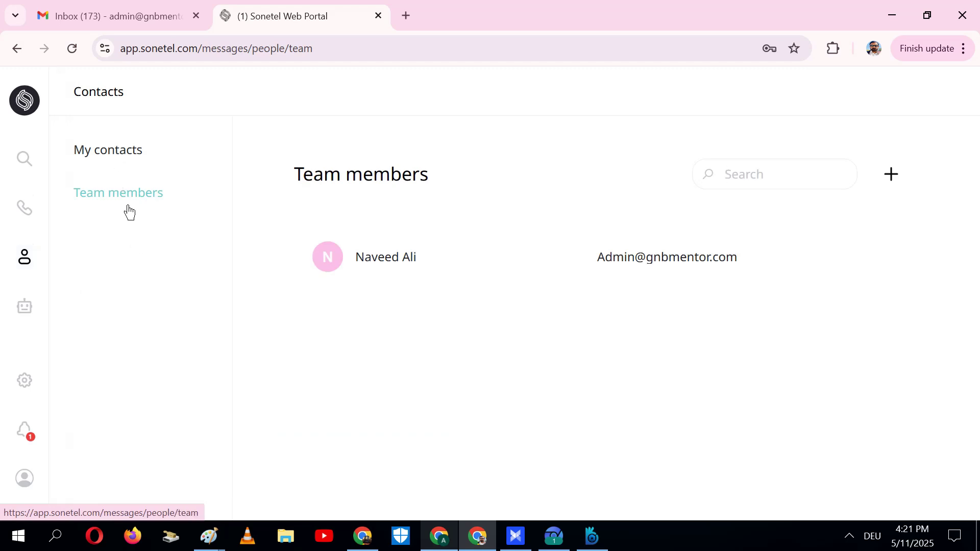
click(118, 153)
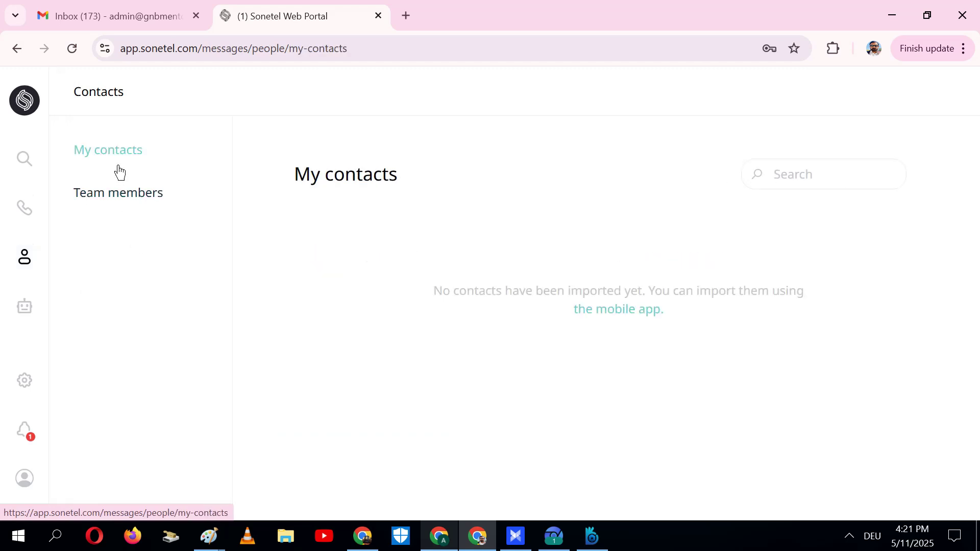
click(120, 193)
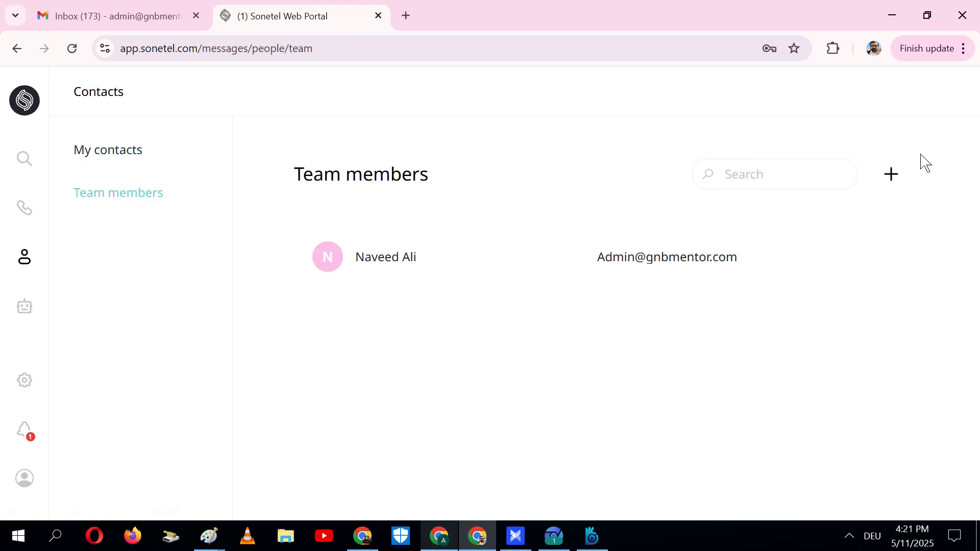
click(901, 192)
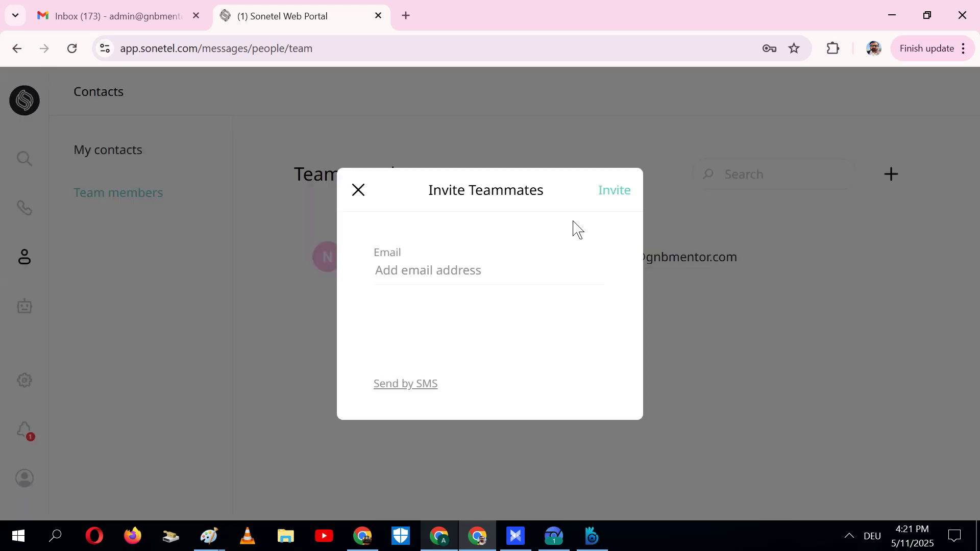
click(358, 194)
- Return to Calls, then open the AI Helper's meeting summaries page
mouse_move(16, 186)
click(23, 211)
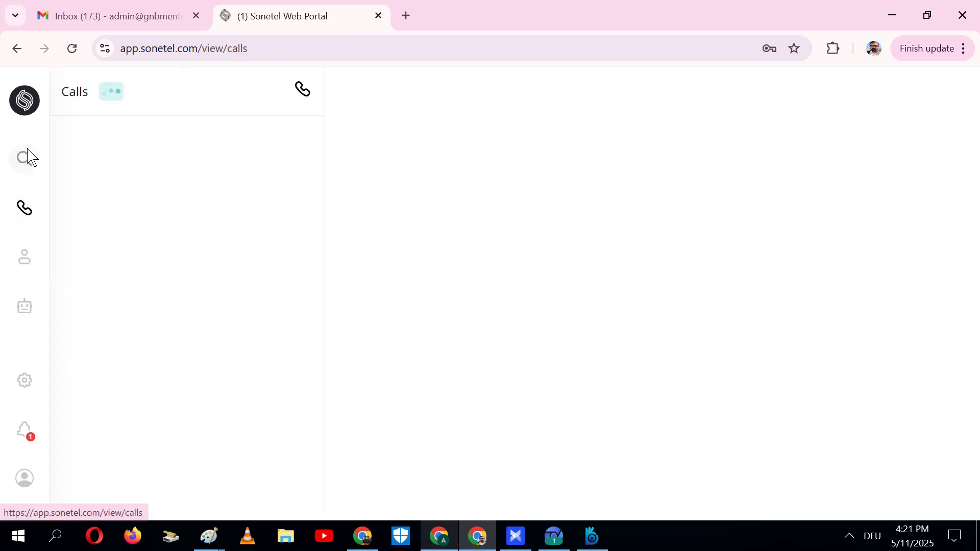
click(40, 324)
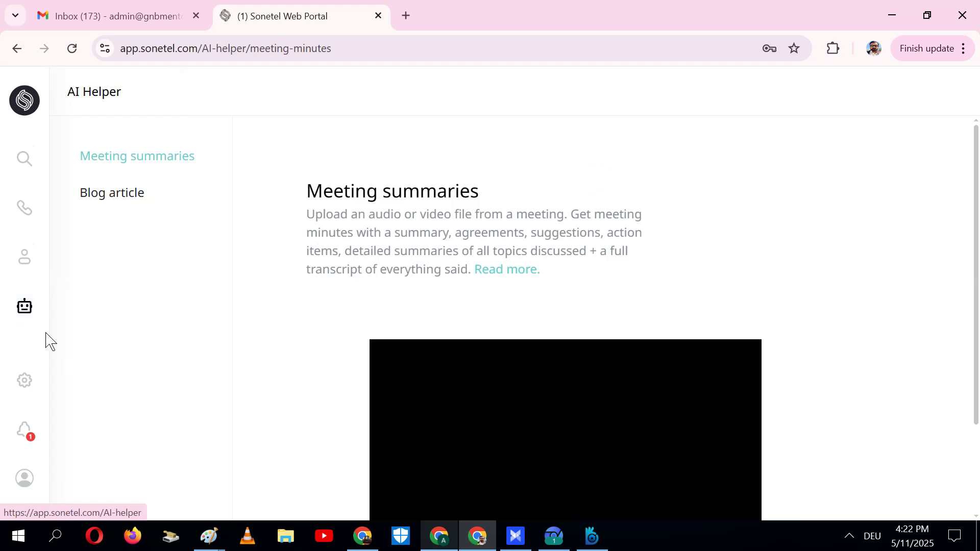
- View Company Settings' phone numbers, Billing balance and General settings, then Account verification
mouse_move(37, 376)
click(55, 386)
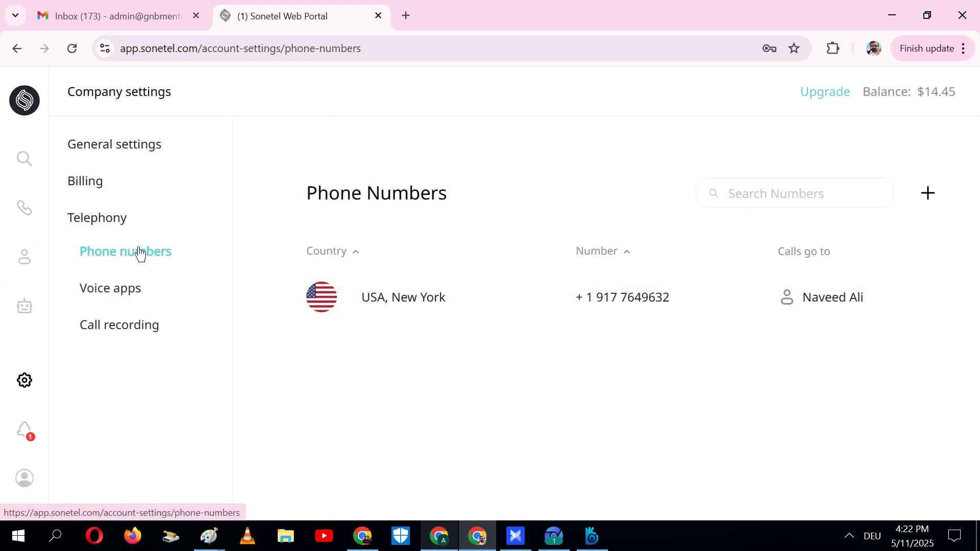
click(123, 197)
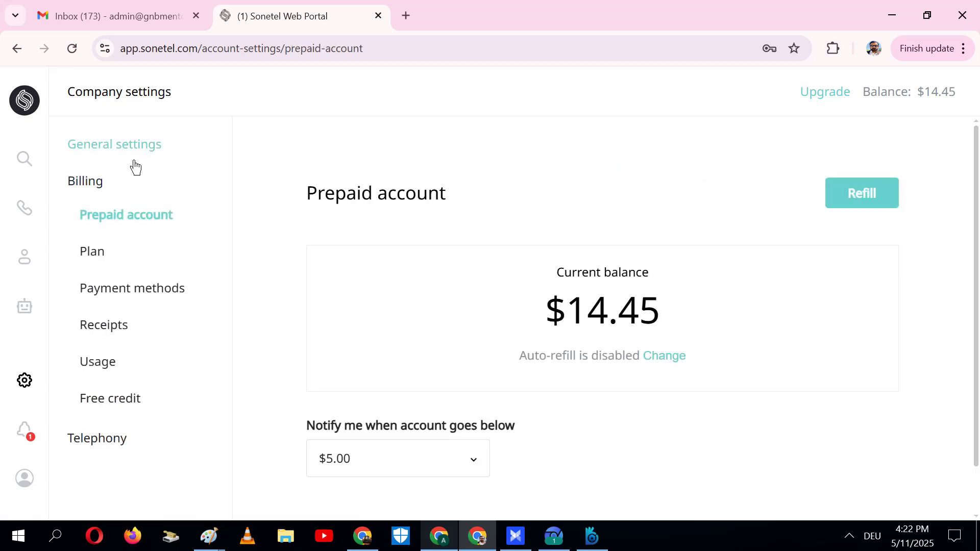
click(127, 153)
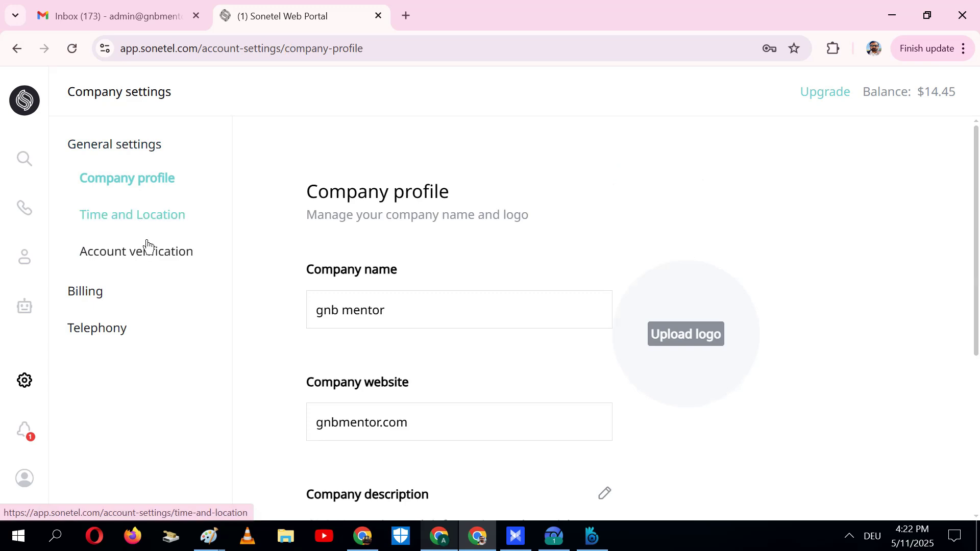
click(156, 274)
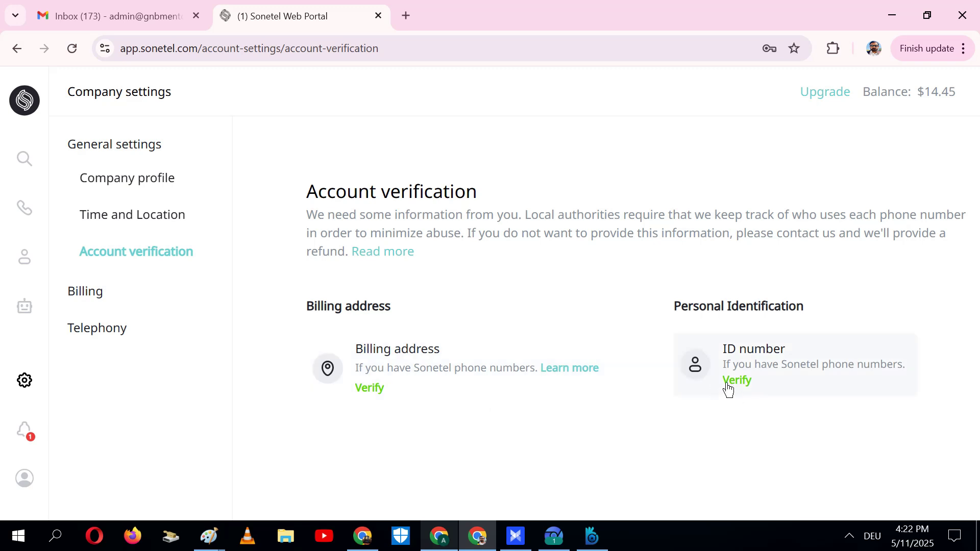
- Open the billing address verification form and close it without submitting
click(466, 398)
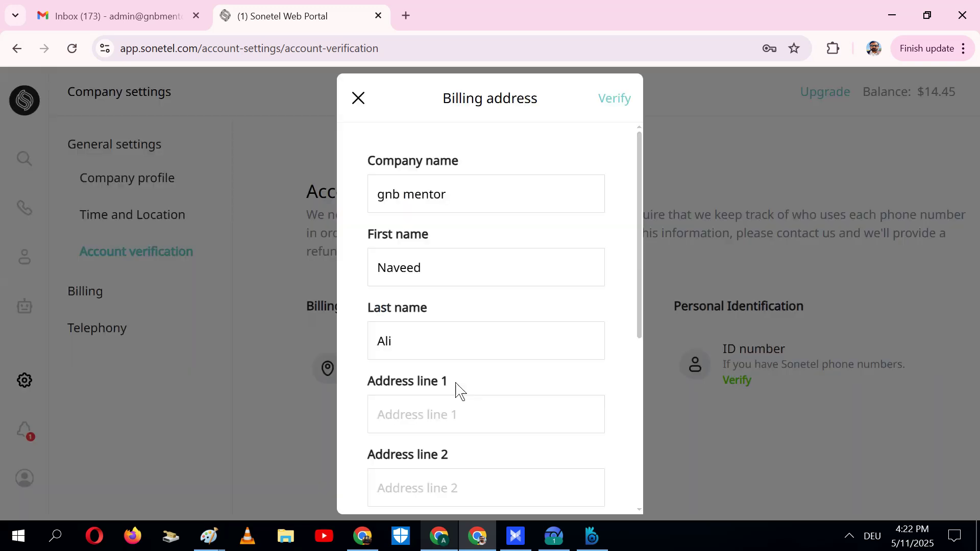
drag(644, 268, 663, 301)
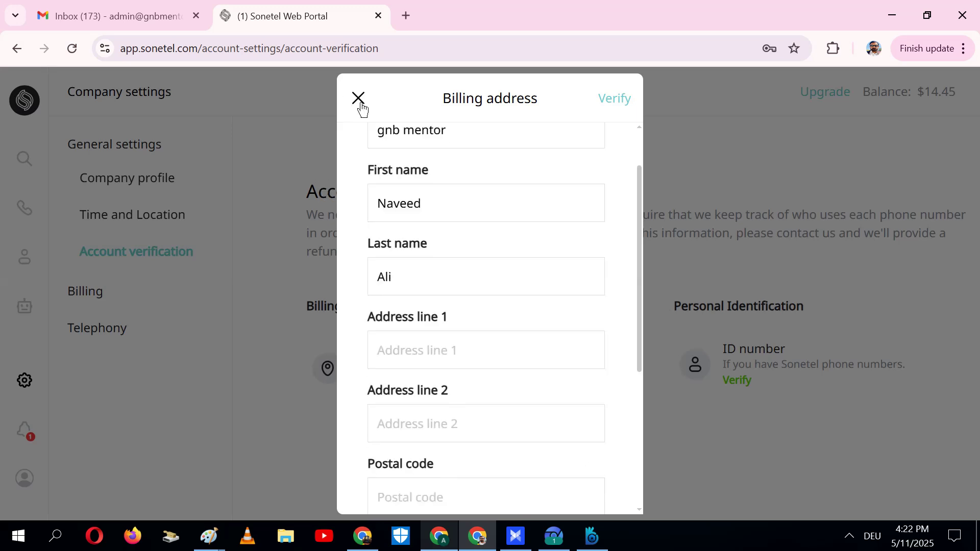
click(359, 100)
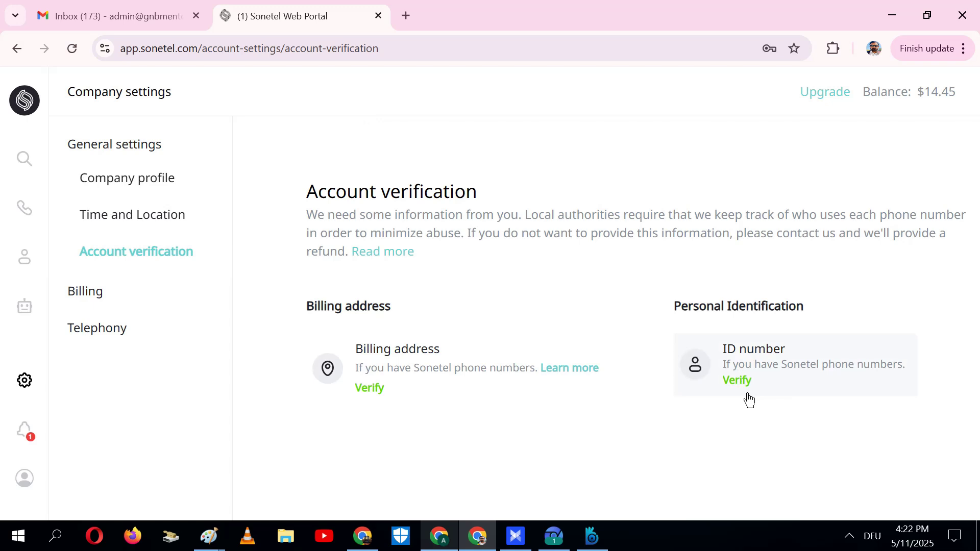
- Open the personal ID form, check Nationality keeping USA, close it unsubmitted, then open Time and Location
click(745, 392)
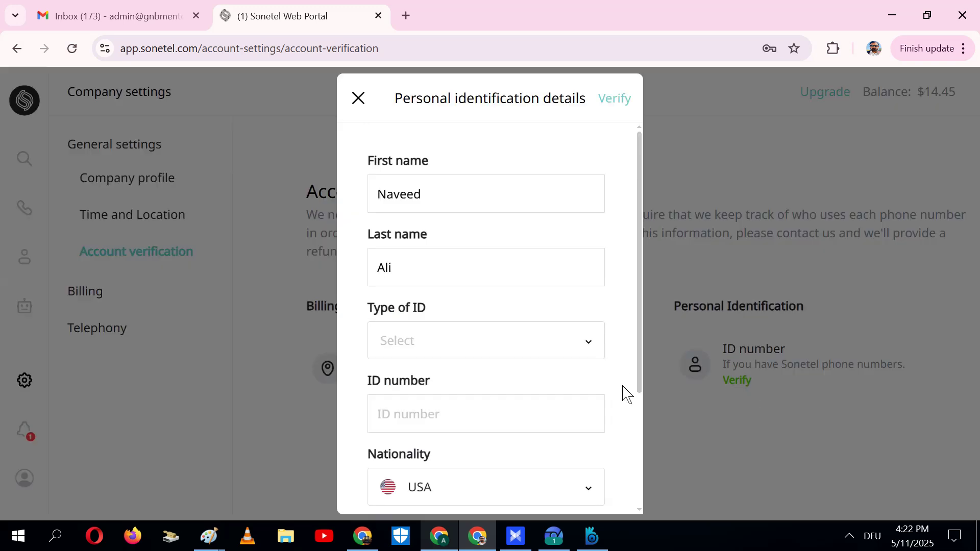
scroll(644, 462, down, 3)
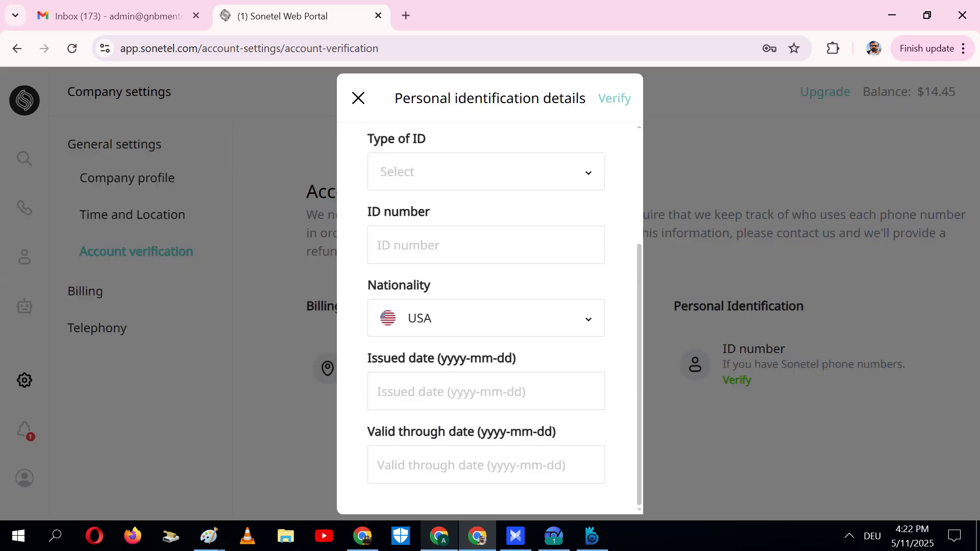
click(562, 331)
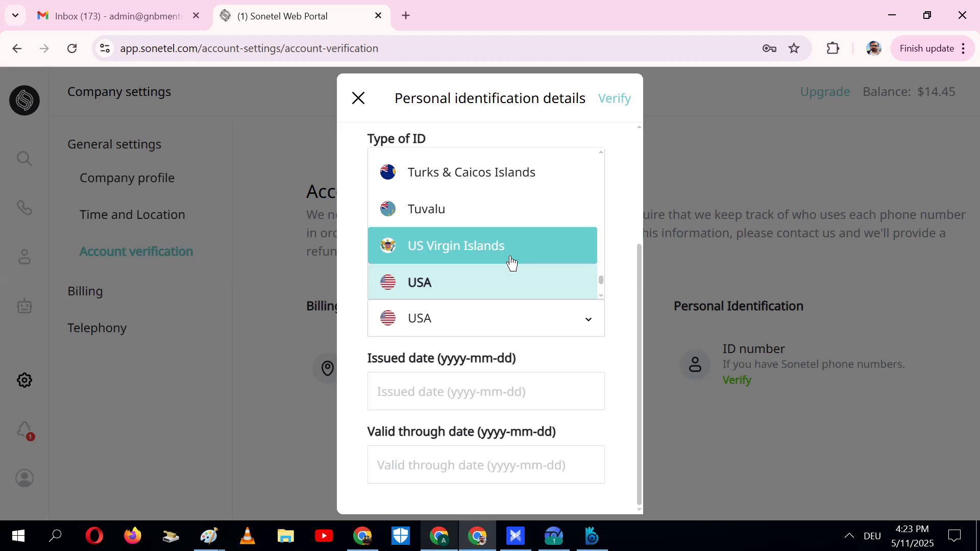
click(371, 120)
click(371, 121)
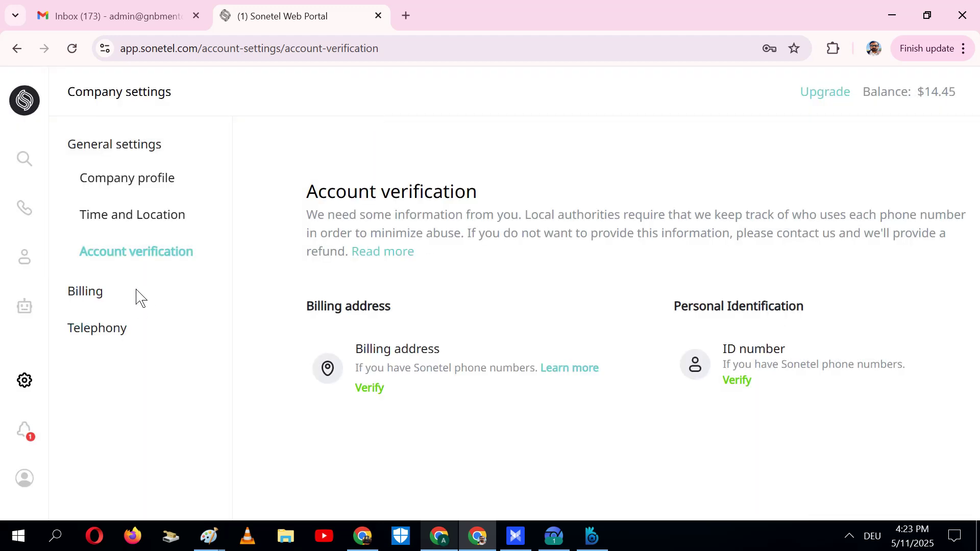
click(137, 240)
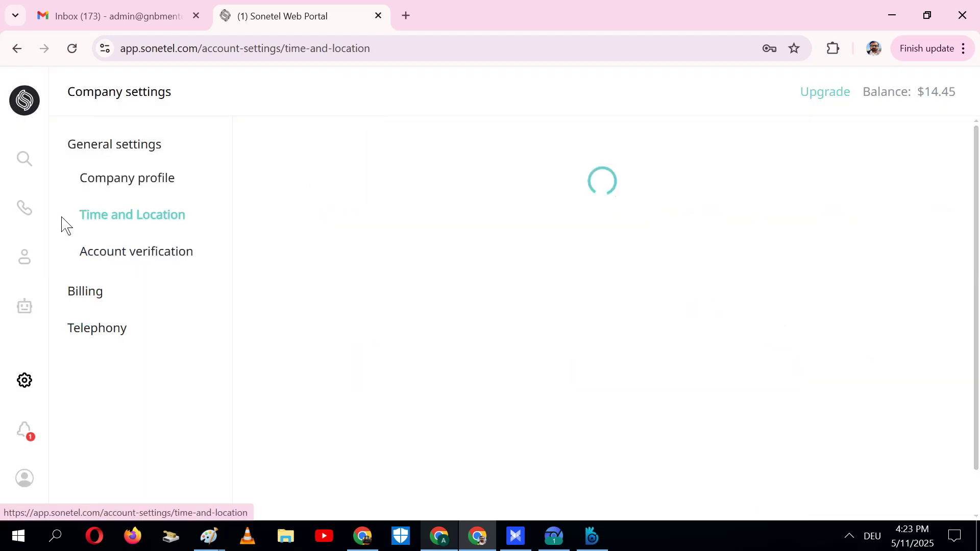
- Start a new call from the Calls page using the keypad dialer
click(32, 219)
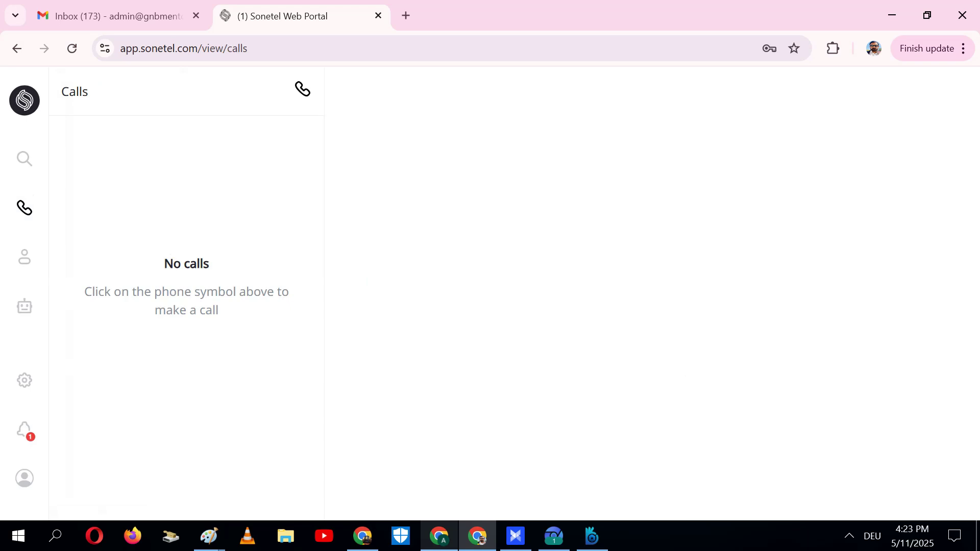
click(319, 102)
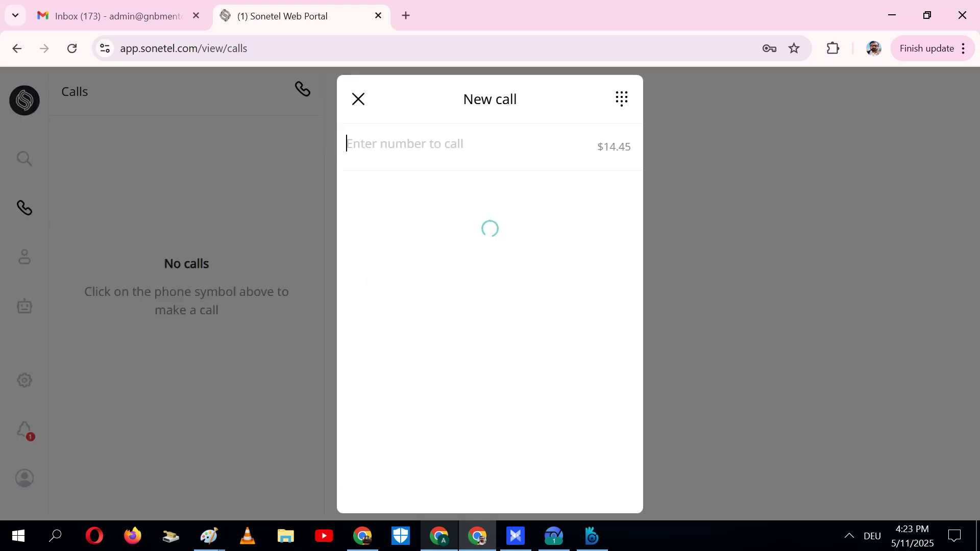
click(623, 106)
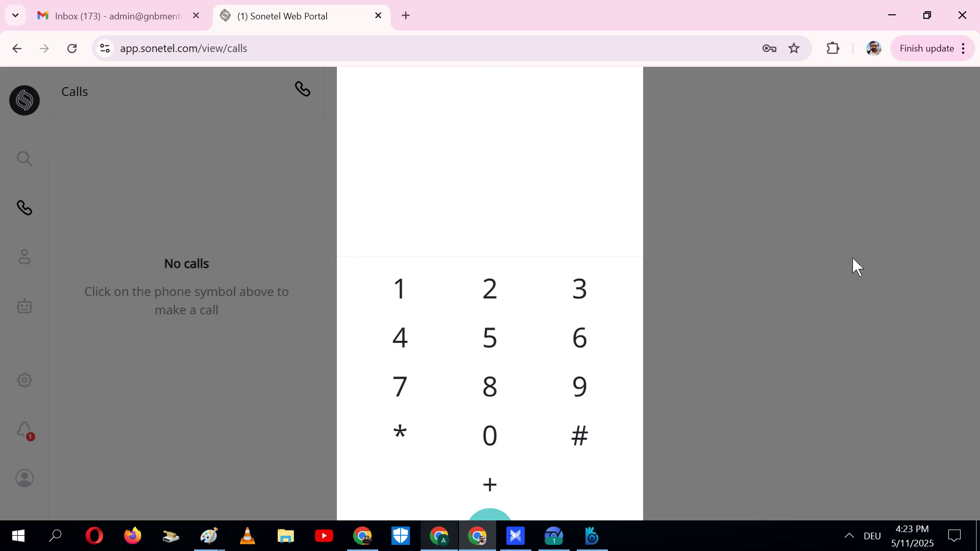
- Dial the ten-digit test number and highlight its $0.016/min call rate
click(492, 430)
click(566, 316)
click(503, 437)
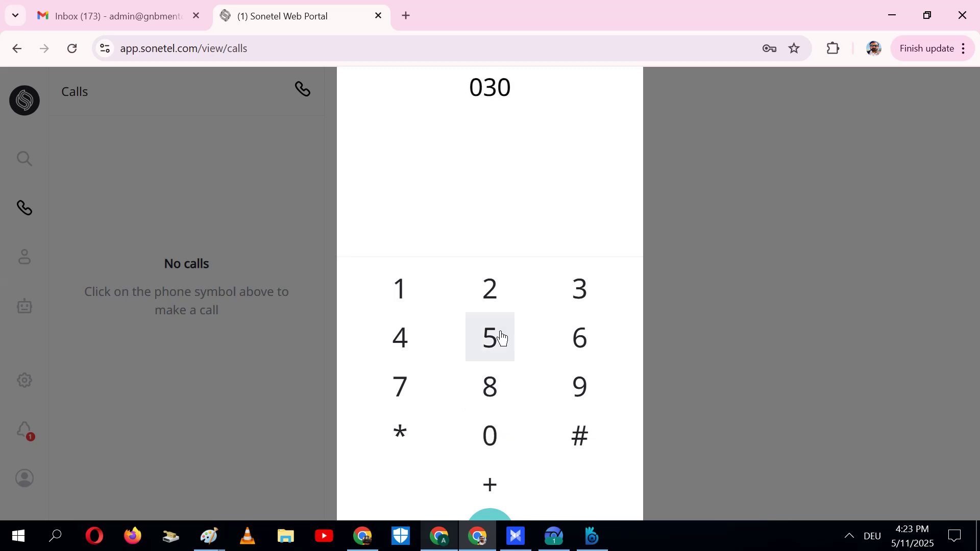
click(500, 291)
click(575, 303)
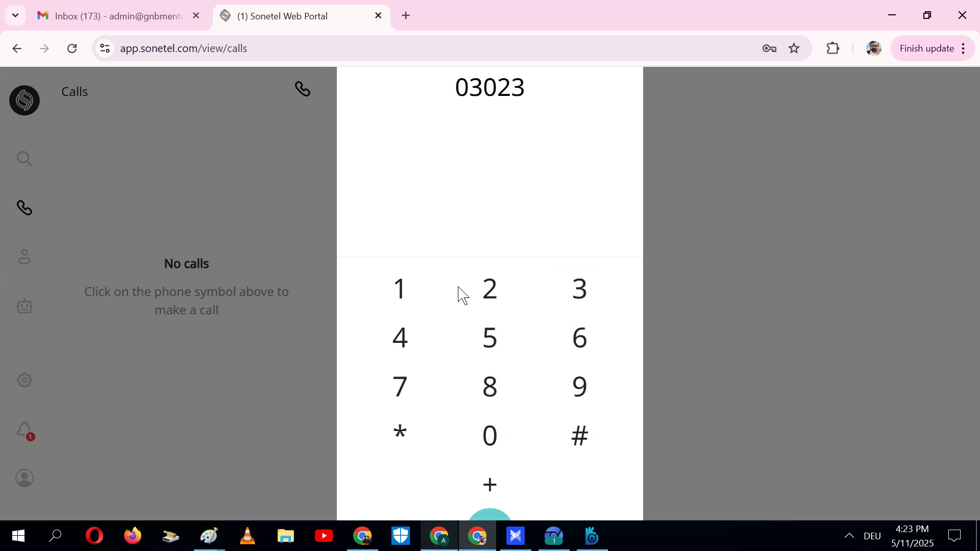
click(419, 303)
click(586, 340)
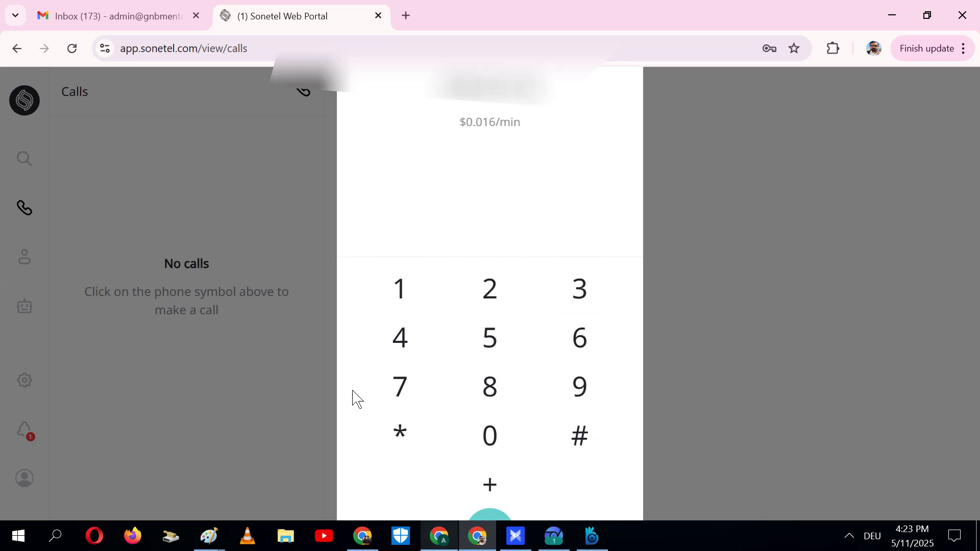
click(393, 399)
click(582, 404)
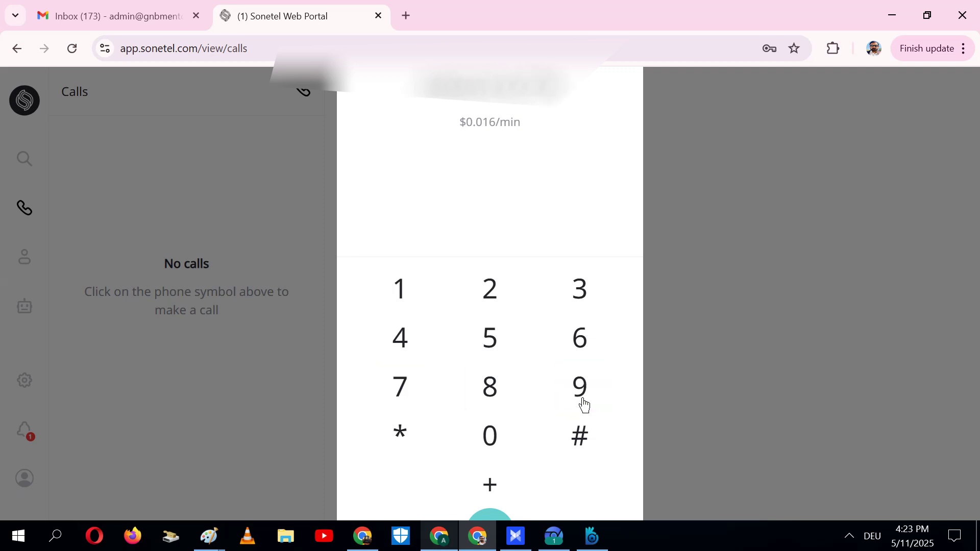
click(586, 308)
drag(466, 122, 500, 122)
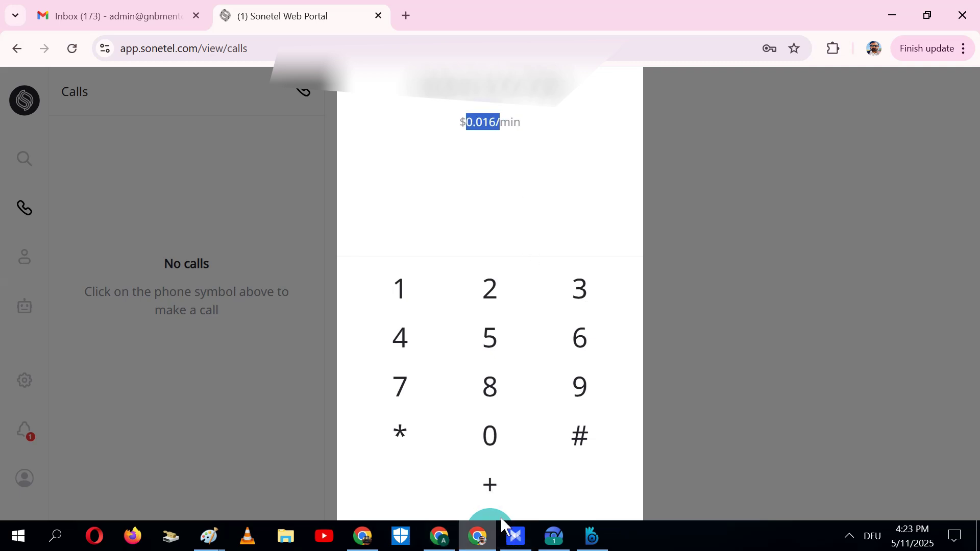
- Zoom the browser page out to 80% and close the New call dialer
click(963, 49)
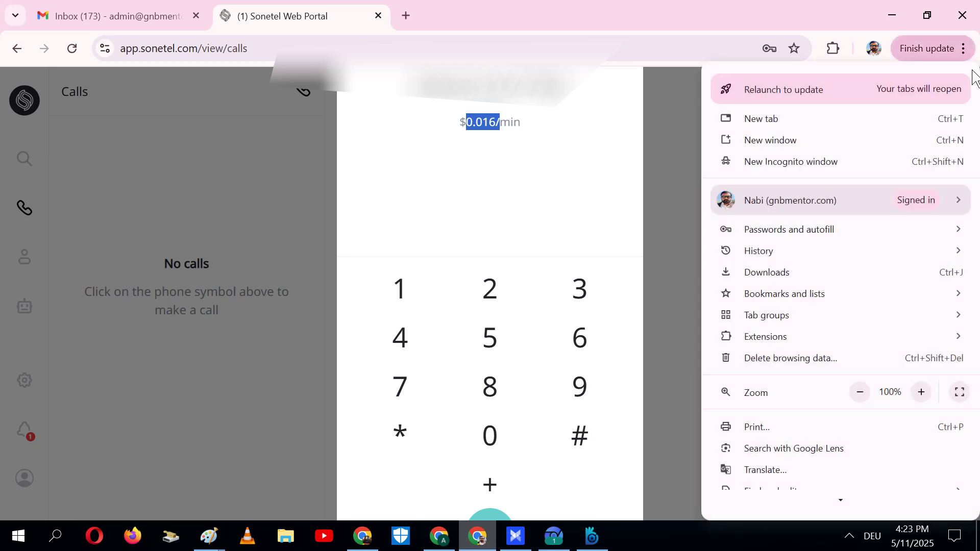
click(859, 394)
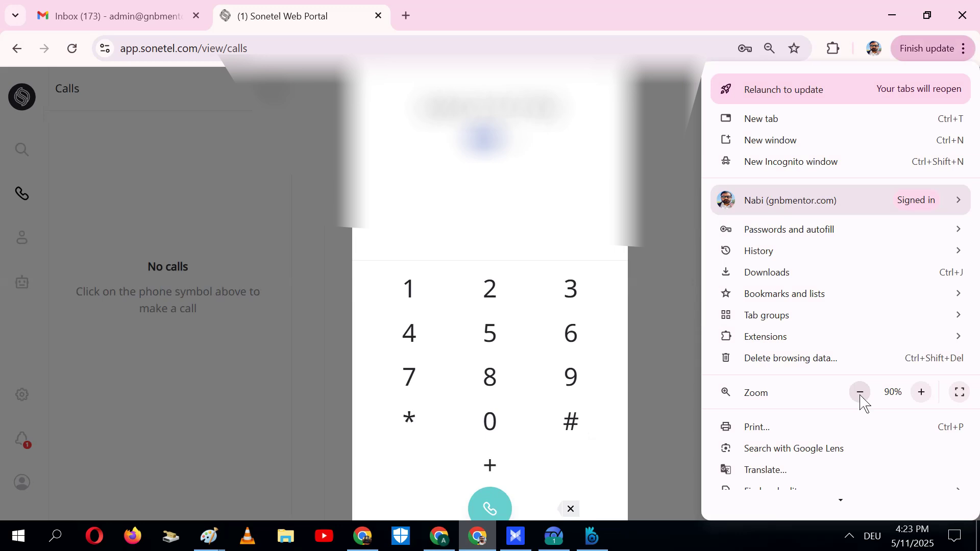
click(860, 394)
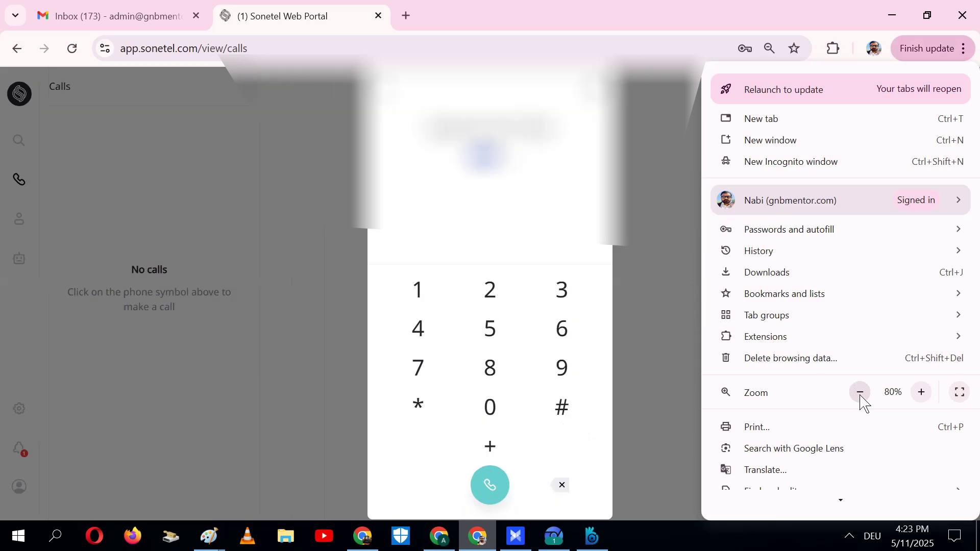
click(502, 504)
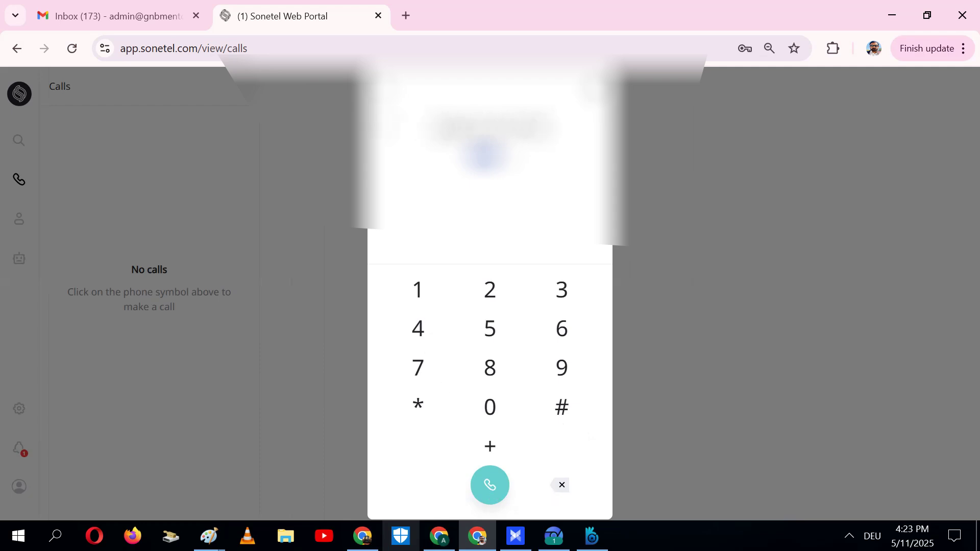
click(391, 96)
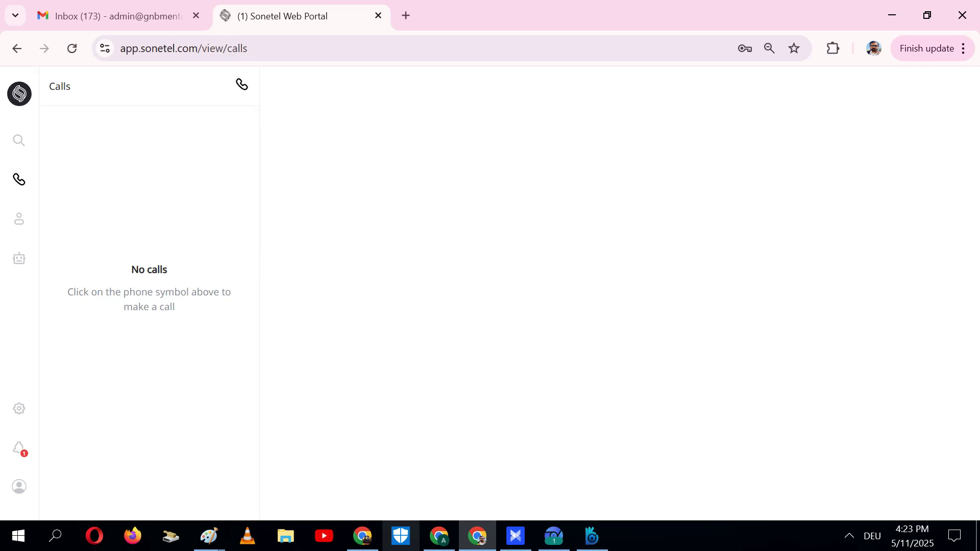
drag(166, 49, 272, 49)
- Glance at Notifications and the personal account options menu, closing each
mouse_move(32, 468)
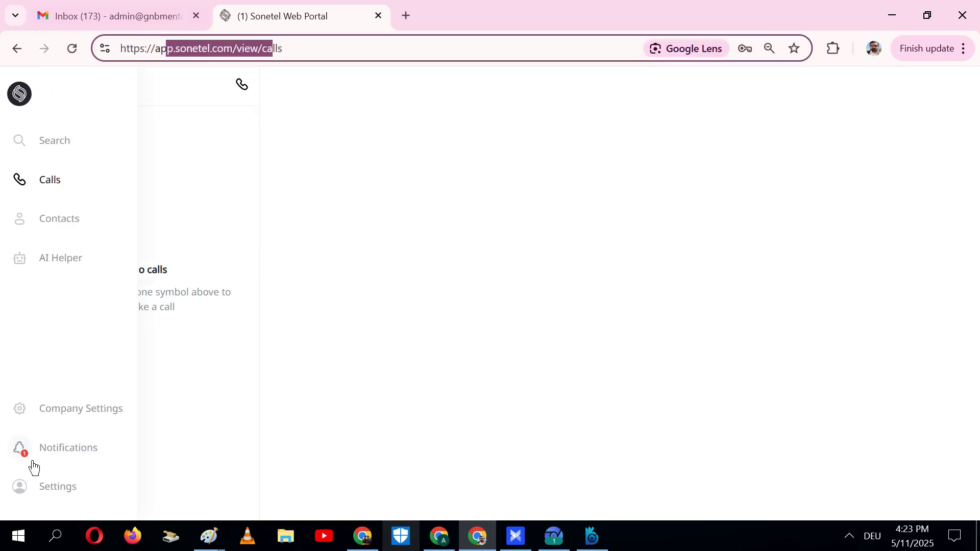
click(26, 456)
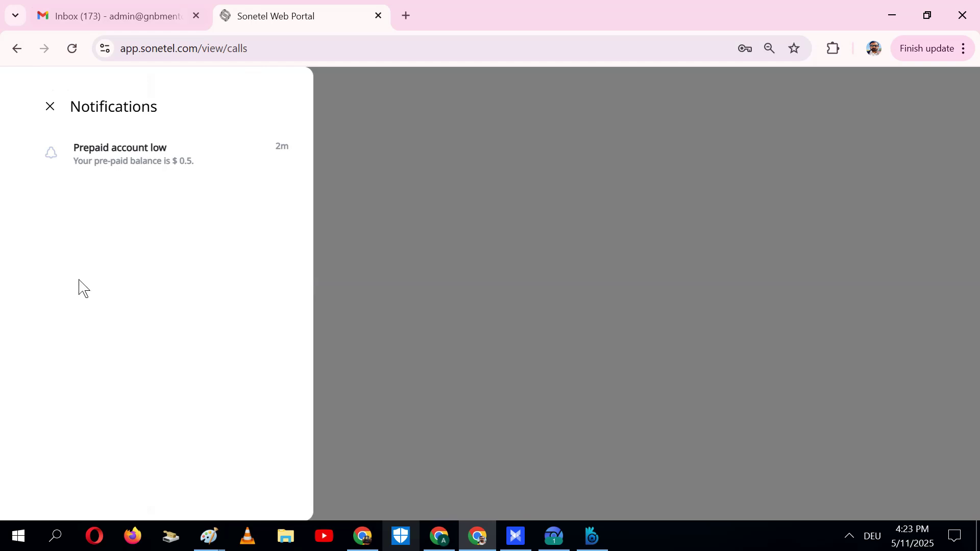
click(50, 114)
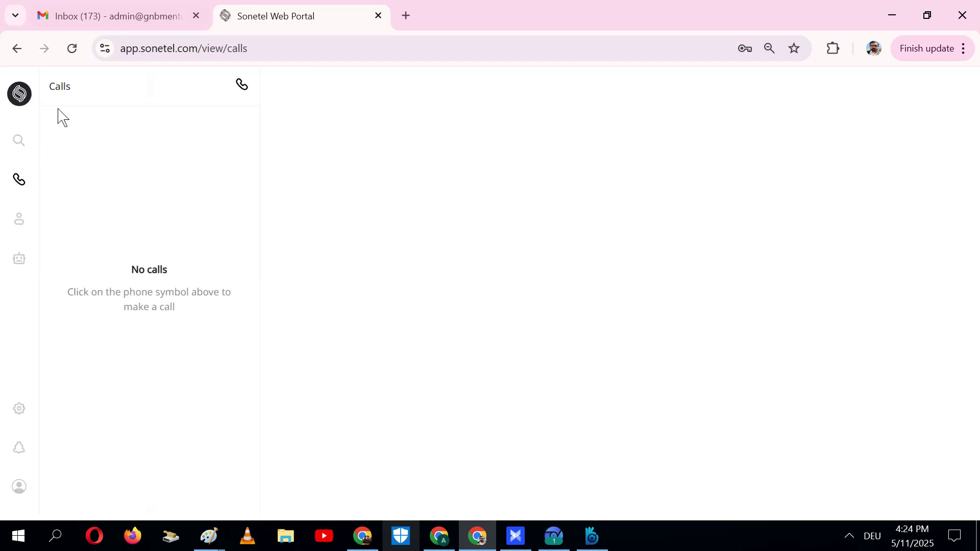
mouse_move(28, 114)
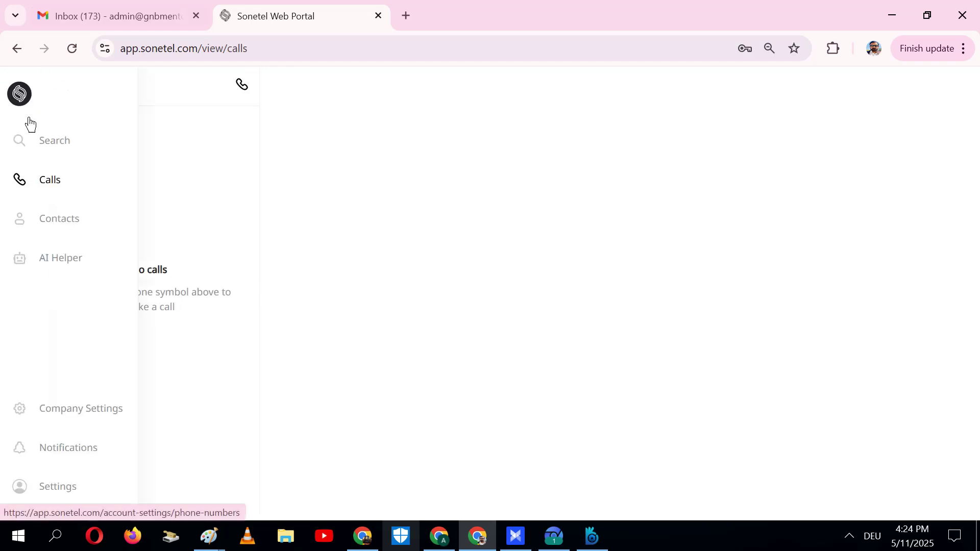
click(60, 489)
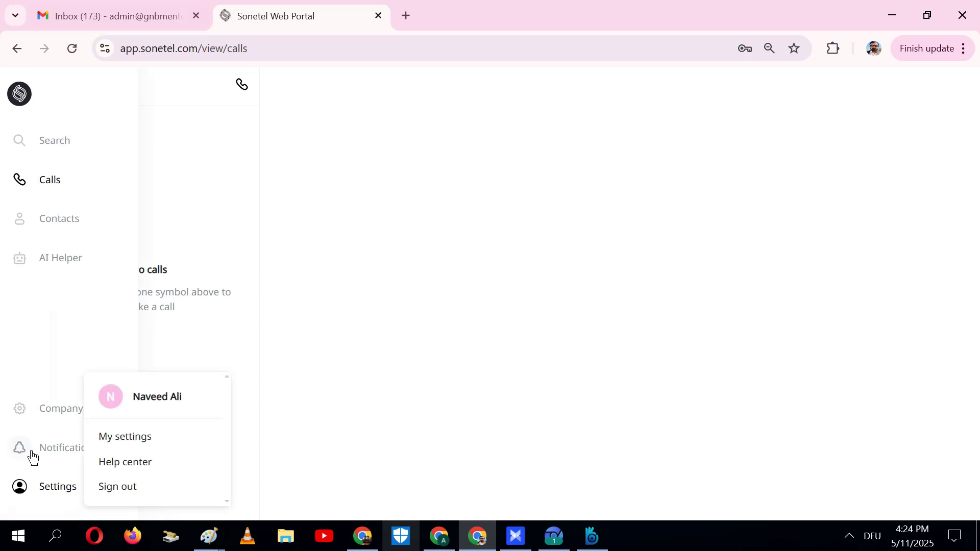
click(33, 238)
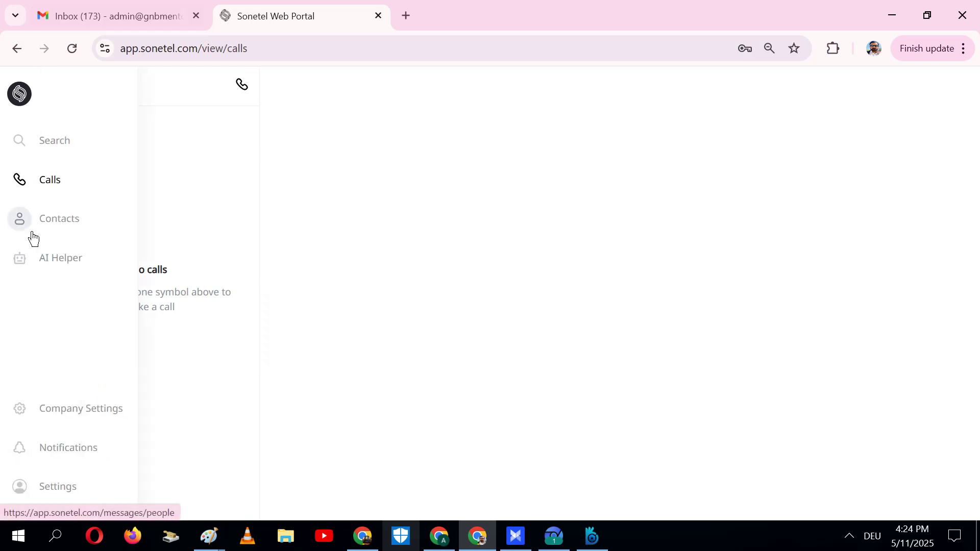
- Cycle through Contacts, AI Helper and Calls, then open the company's Phone numbers list
click(33, 239)
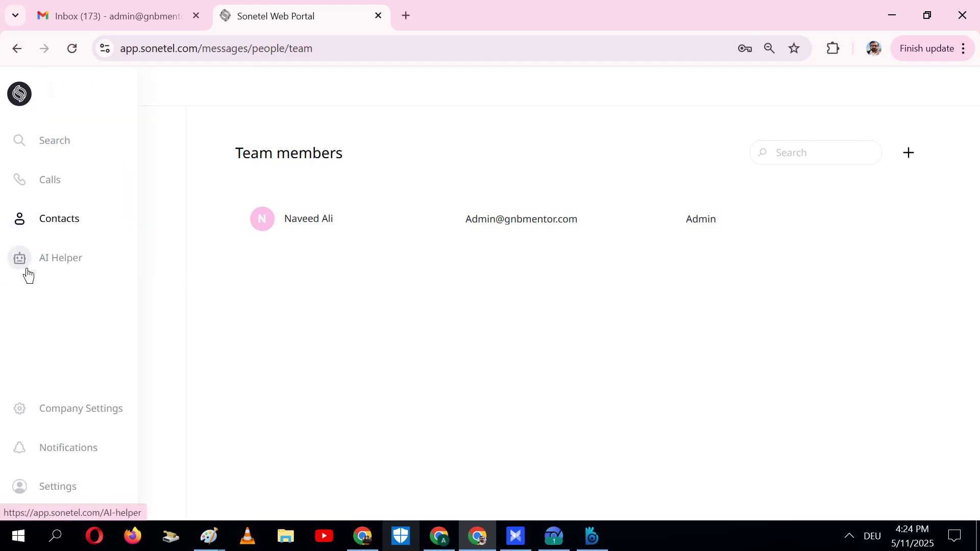
click(23, 262)
click(31, 202)
click(31, 225)
click(25, 102)
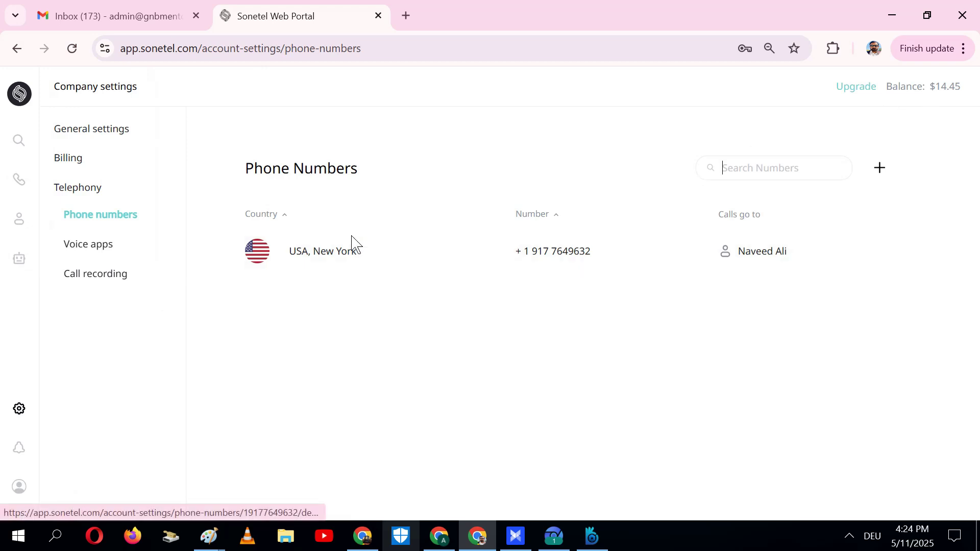
- Open the USA, New York number's details and its Call forwarding settings
click(391, 265)
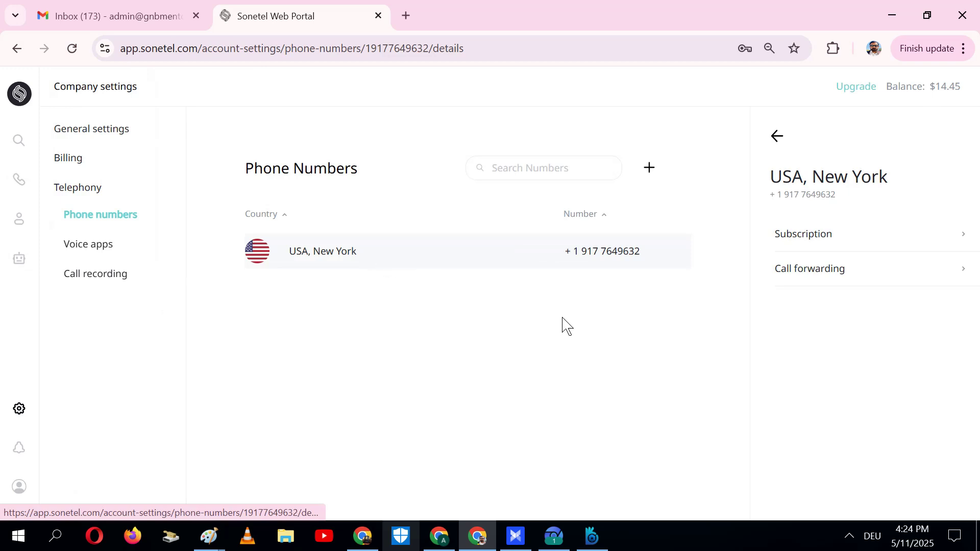
click(841, 284)
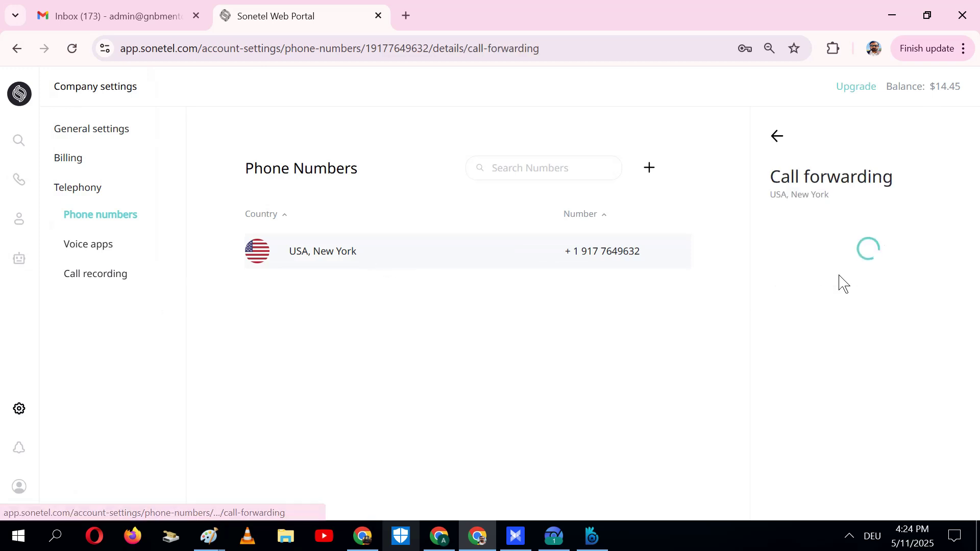